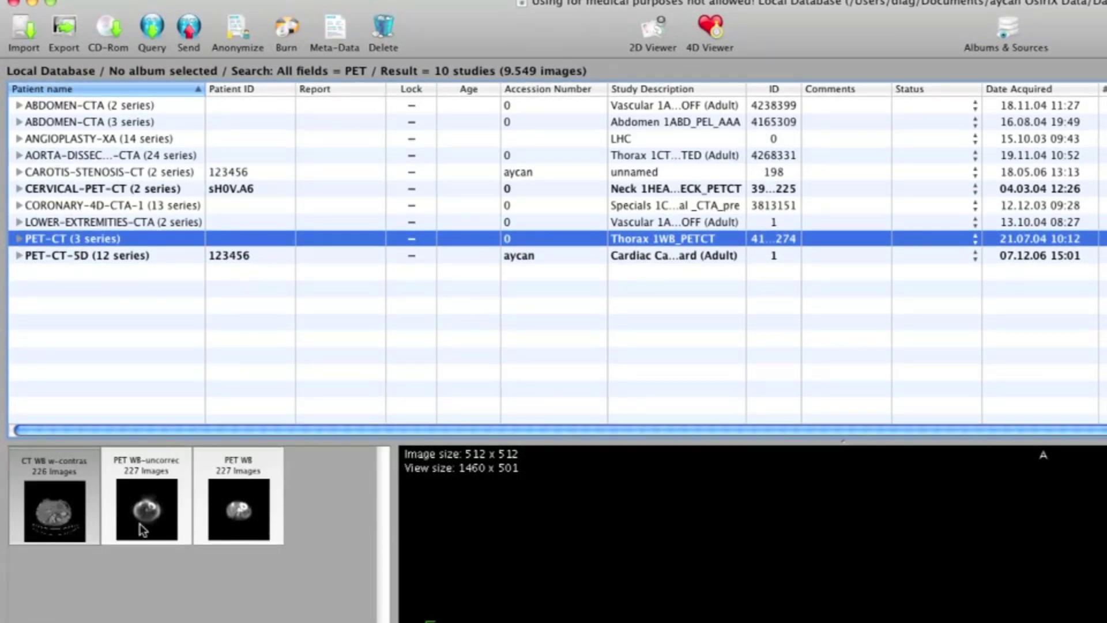
Open the CT WB w-contrast series of the PET-CT study in the 2D viewer.
double_click(53, 509)
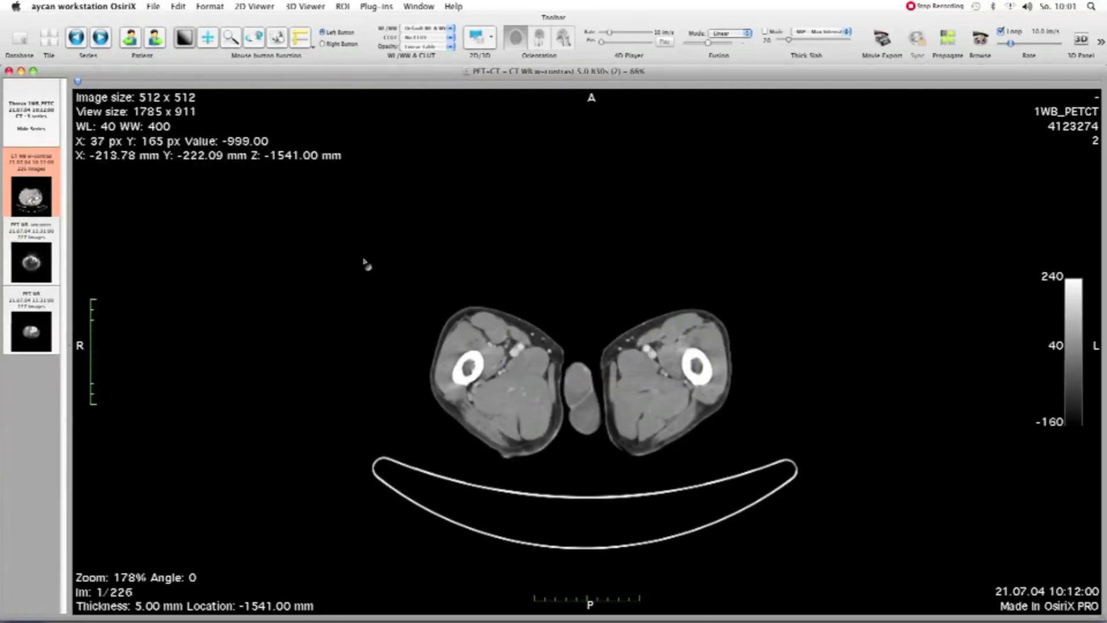
Scroll to image 125 of 226 in the upper abdomen, with the liver zoomed to 333%.
scroll(365, 263, up, 20)
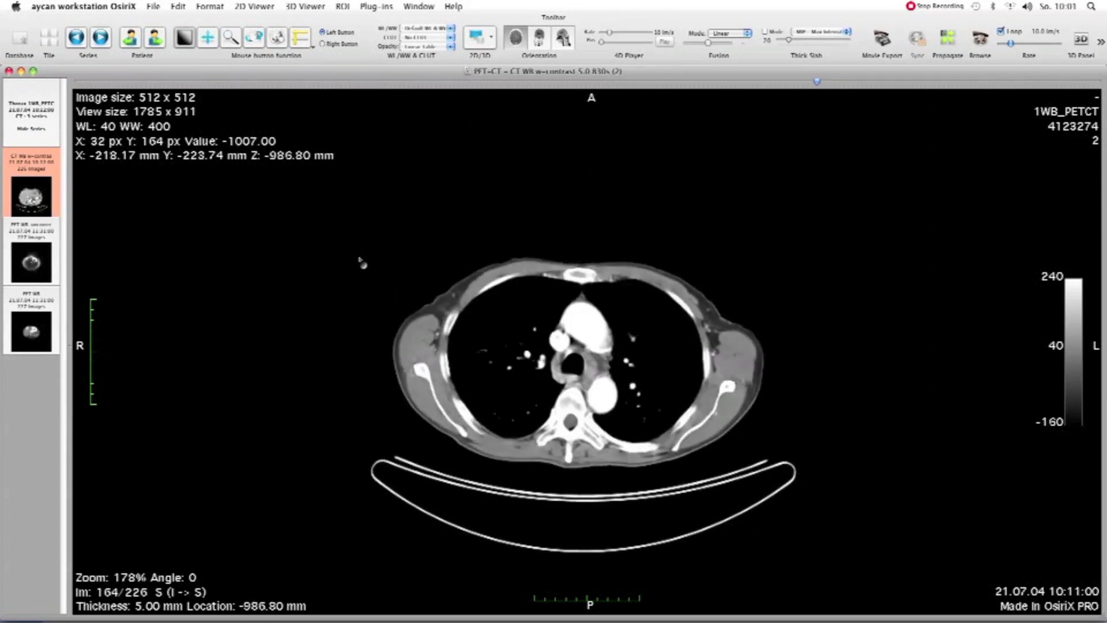
scroll(362, 264, down, 15)
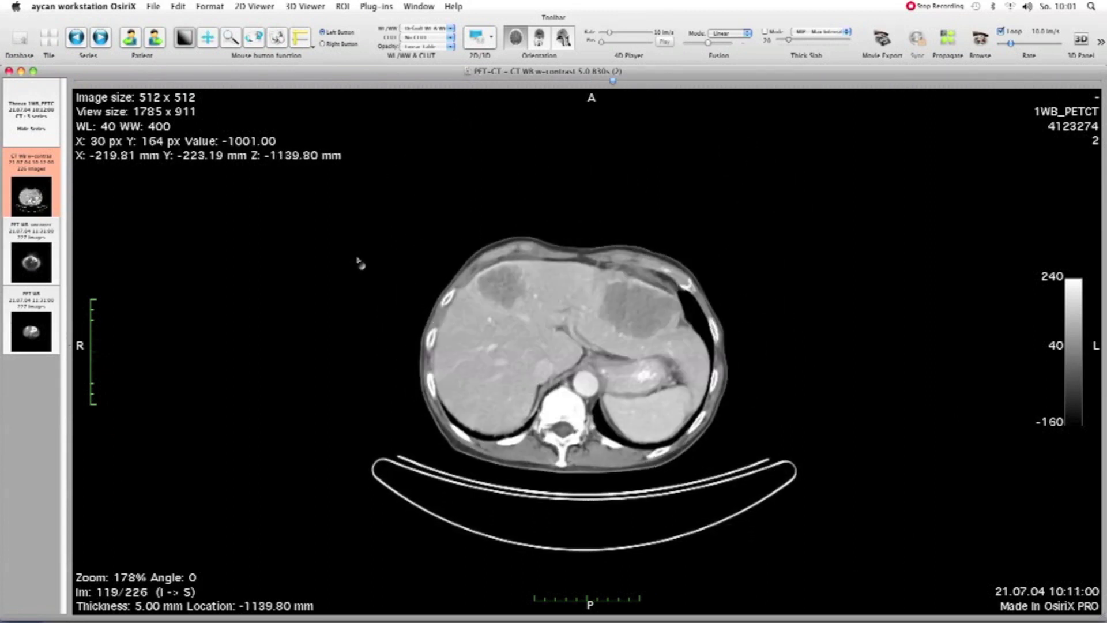
scroll(523, 326, up, 5)
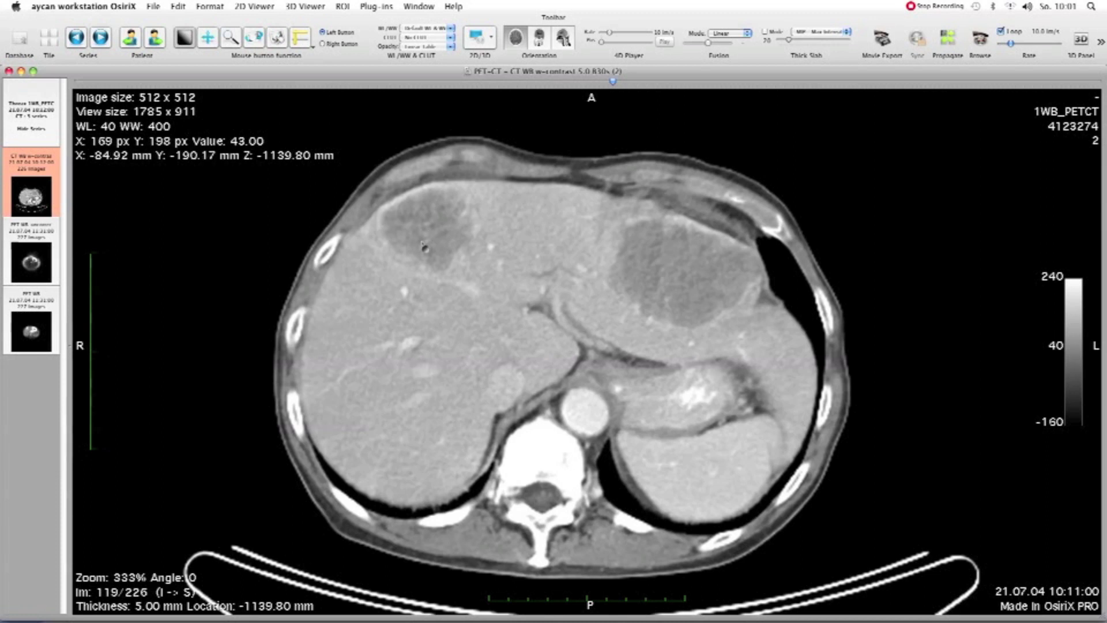
scroll(428, 248, down, 3)
scroll(428, 264, up, 2)
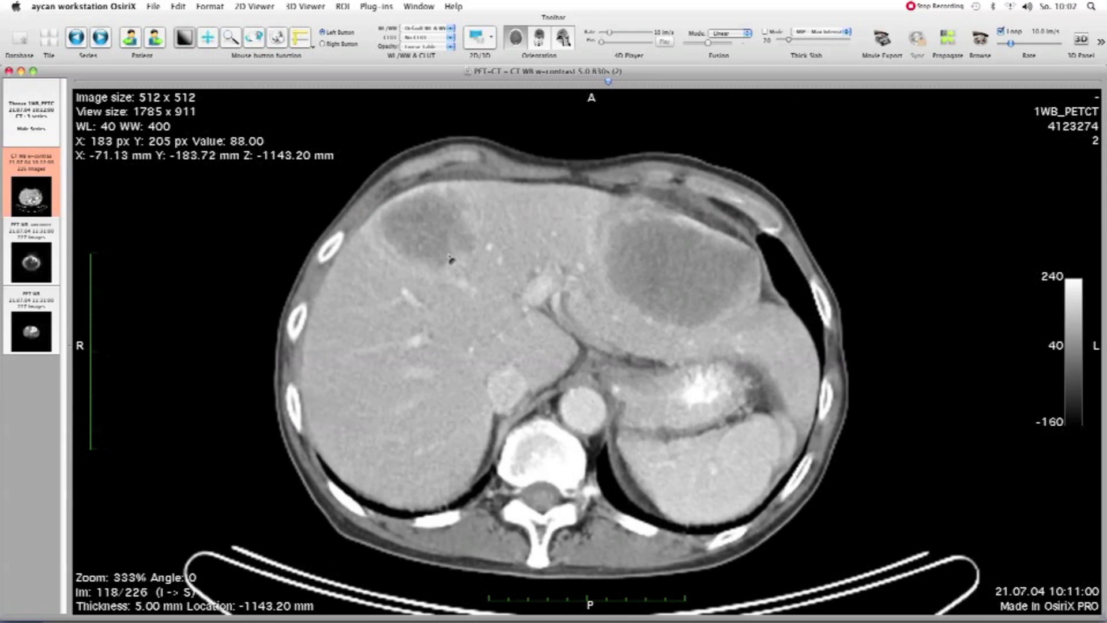
scroll(444, 259, down, 3)
scroll(470, 260, up, 3)
scroll(471, 261, up, 7)
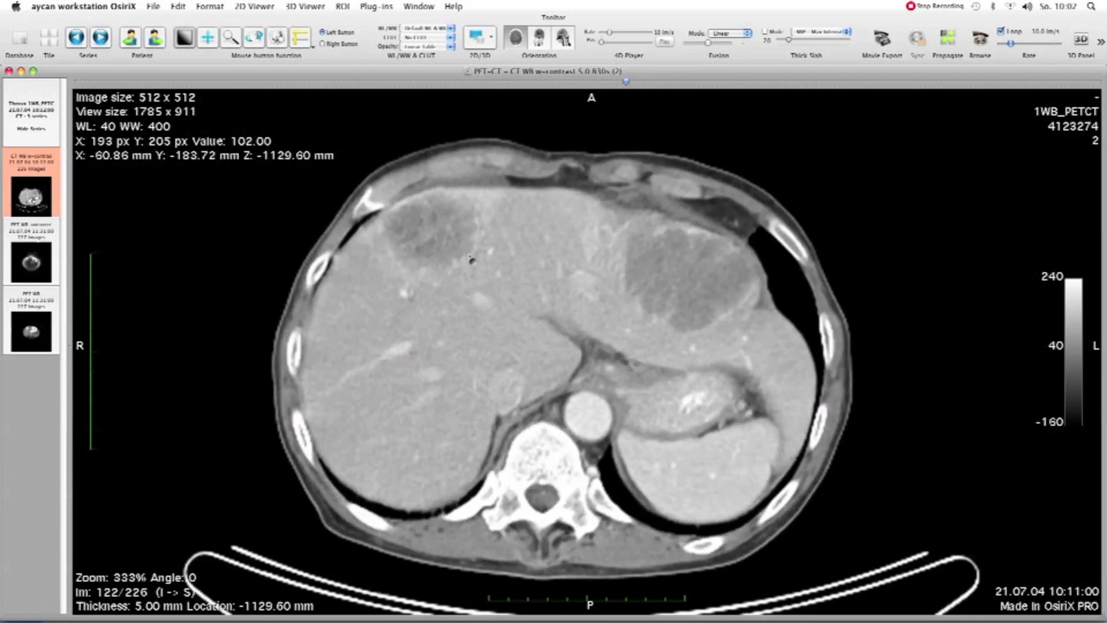
scroll(471, 260, up, 1)
scroll(471, 259, down, 1)
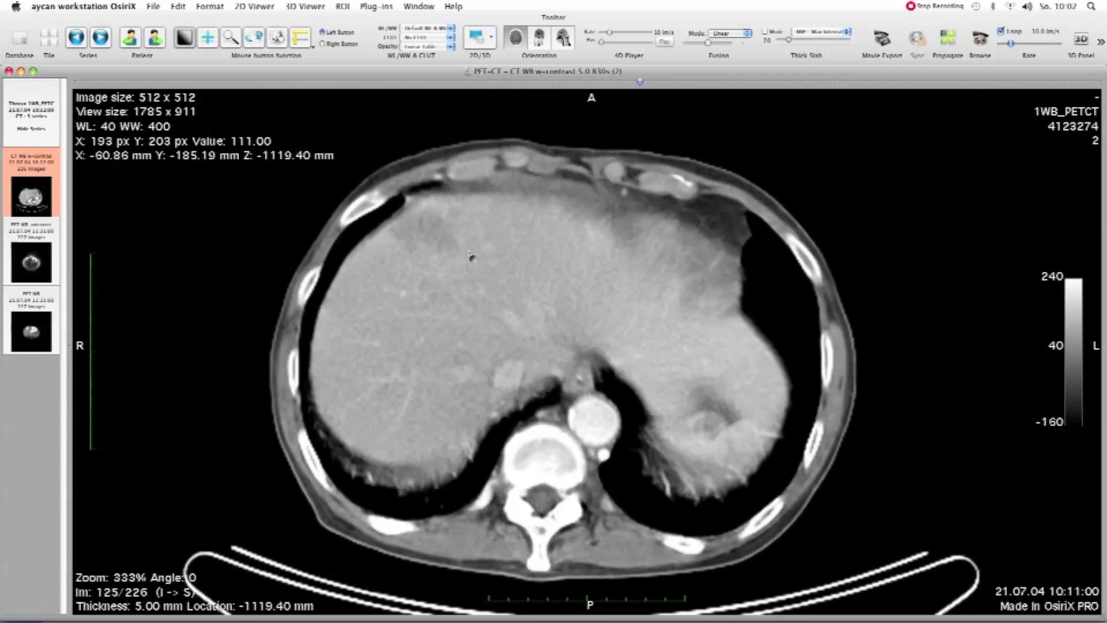
With the Closed Polygon tool, trace a 4.037 cm² outline around the lesion on slice 125.
click(313, 48)
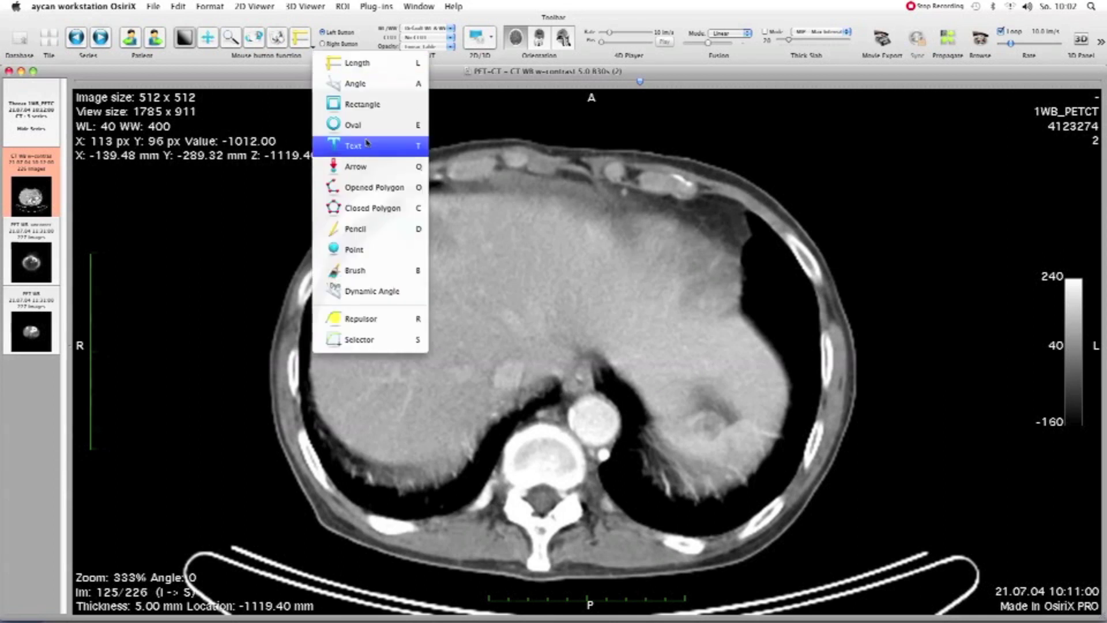
click(388, 212)
click(424, 205)
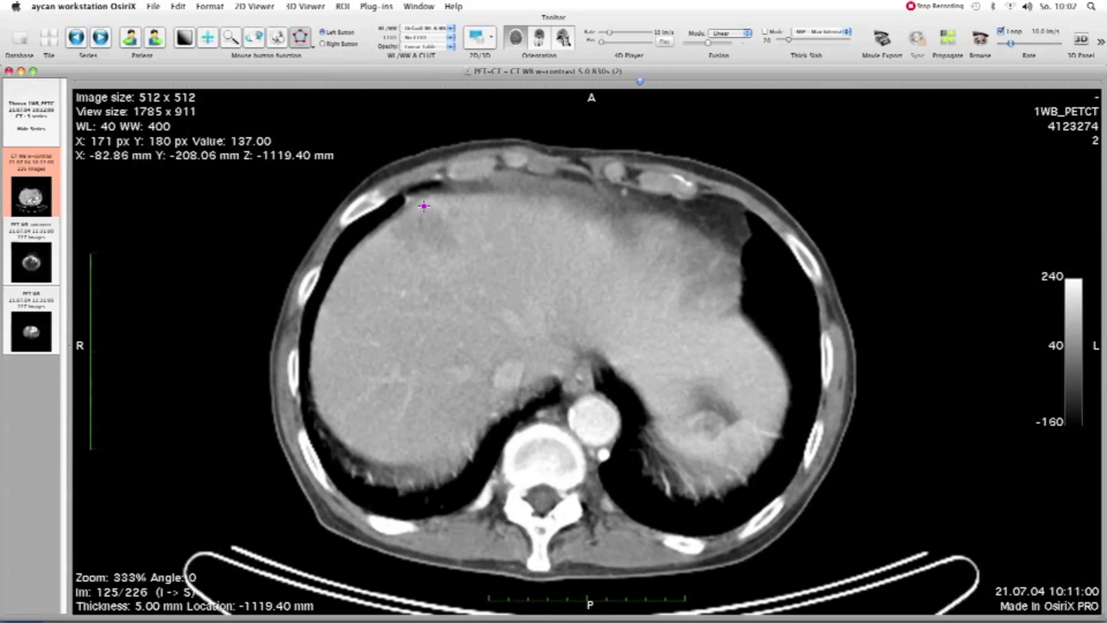
click(453, 228)
click(459, 248)
click(439, 247)
click(410, 243)
click(395, 227)
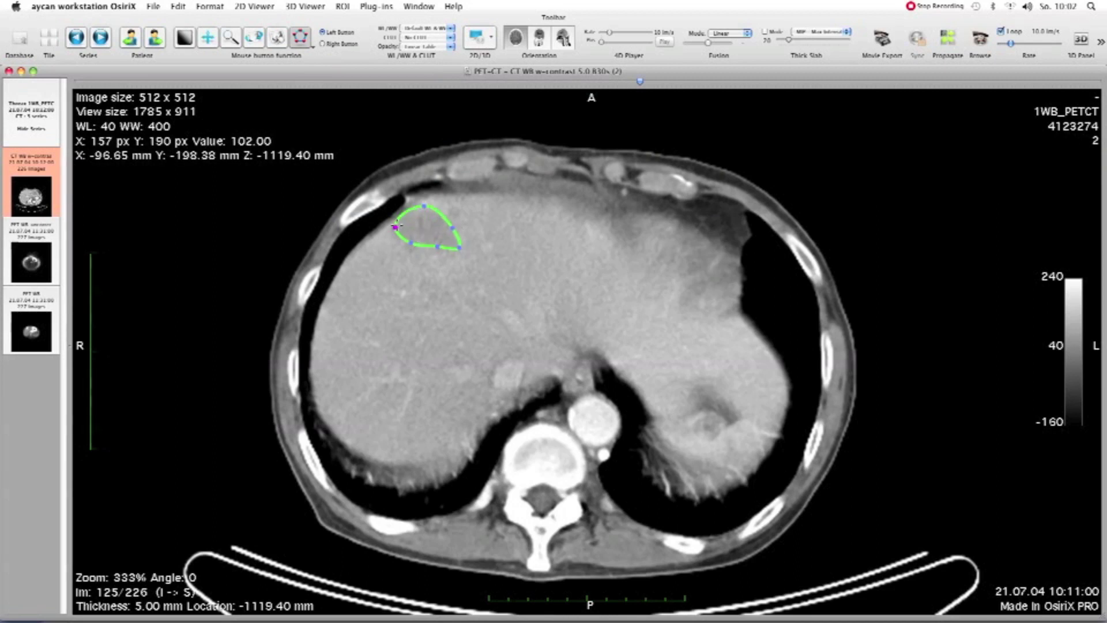
double_click(395, 227)
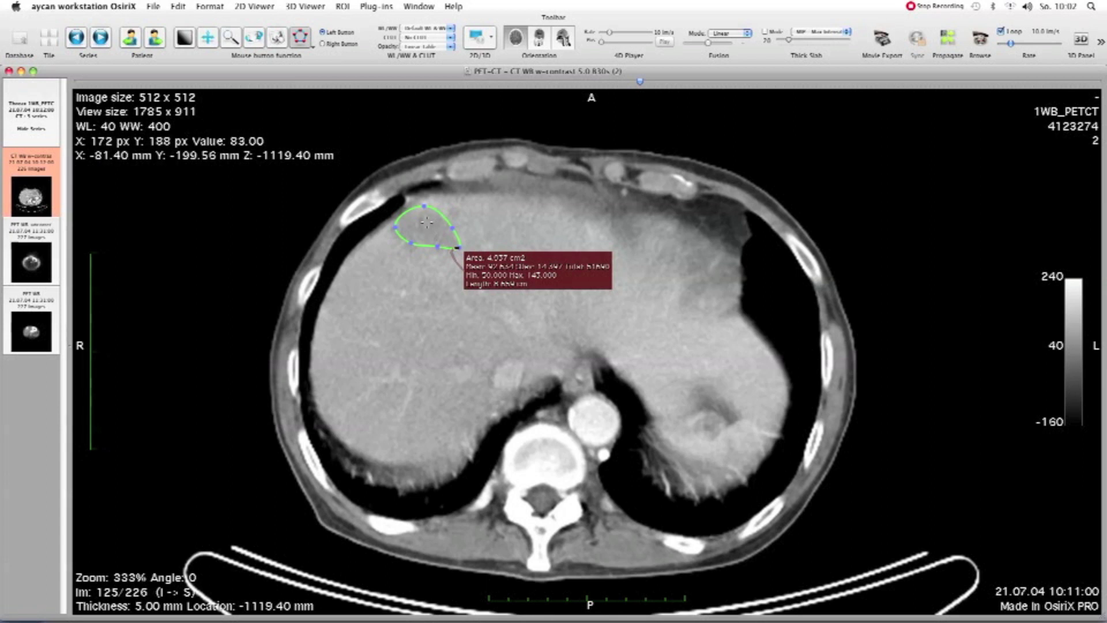
scroll(428, 221, down, 1)
scroll(428, 221, up, 4)
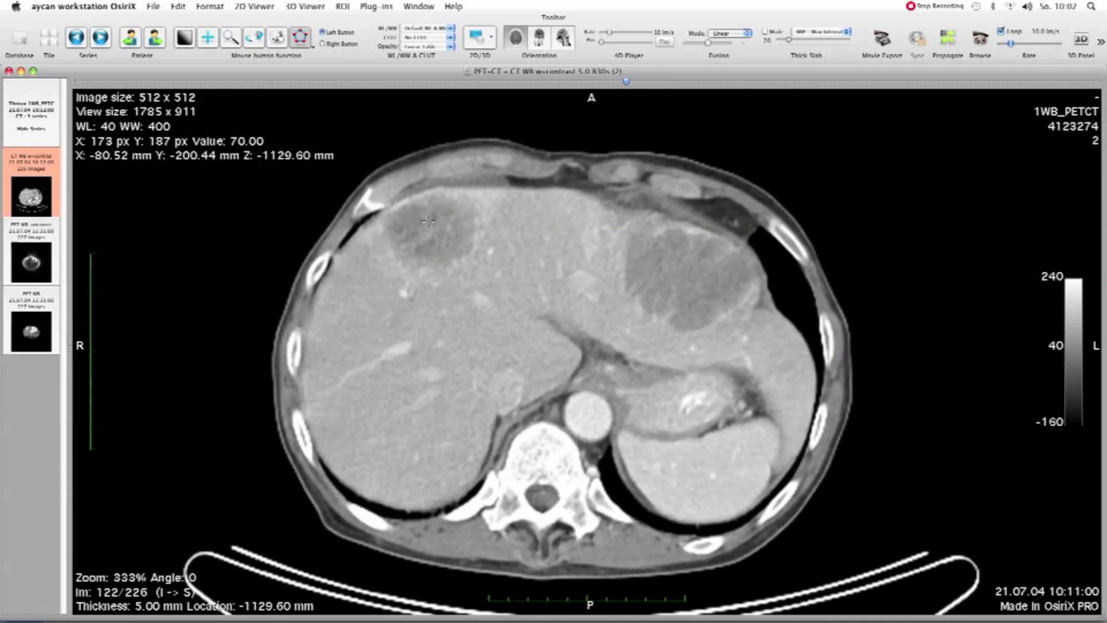
Outline the lesion on slice 122 and nudge its upper-left vertex onto the edge.
click(466, 199)
click(476, 226)
click(466, 254)
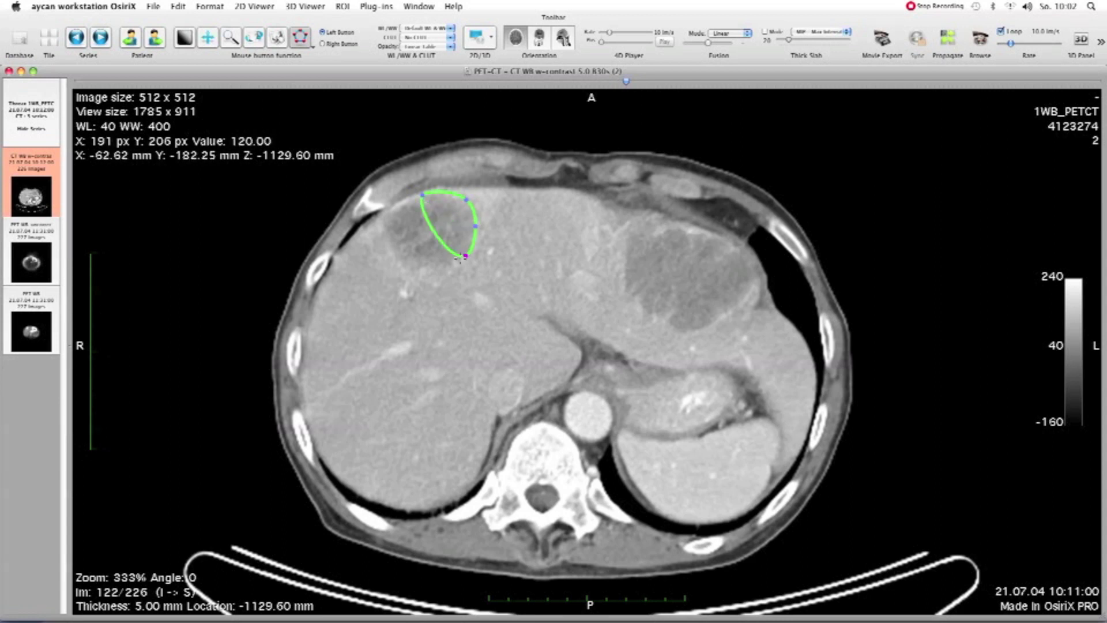
click(431, 267)
click(406, 266)
click(387, 231)
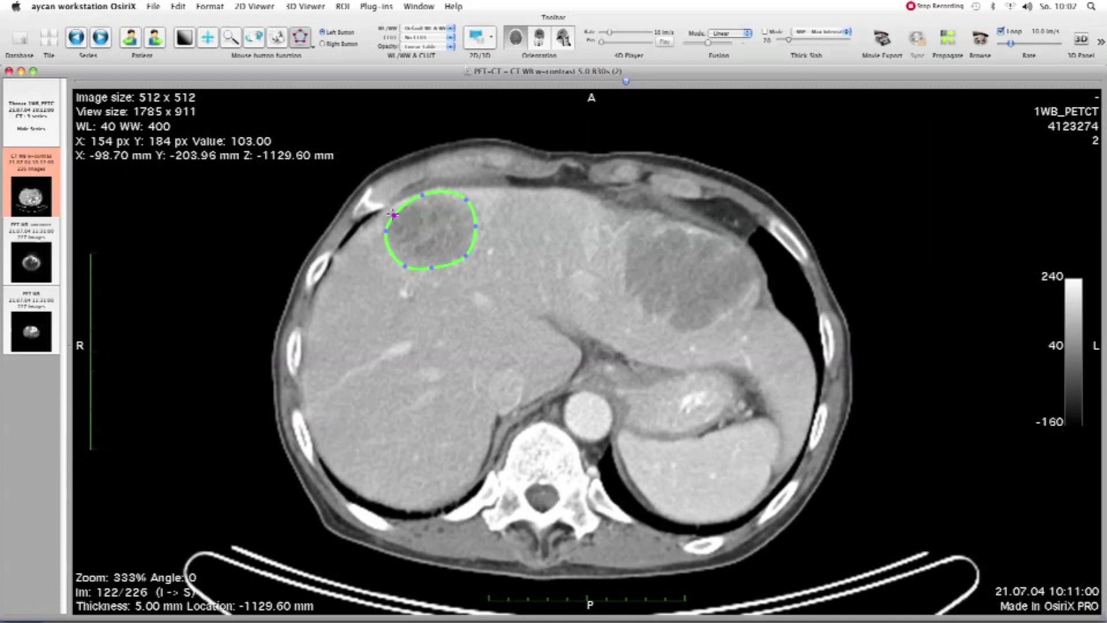
click(393, 215)
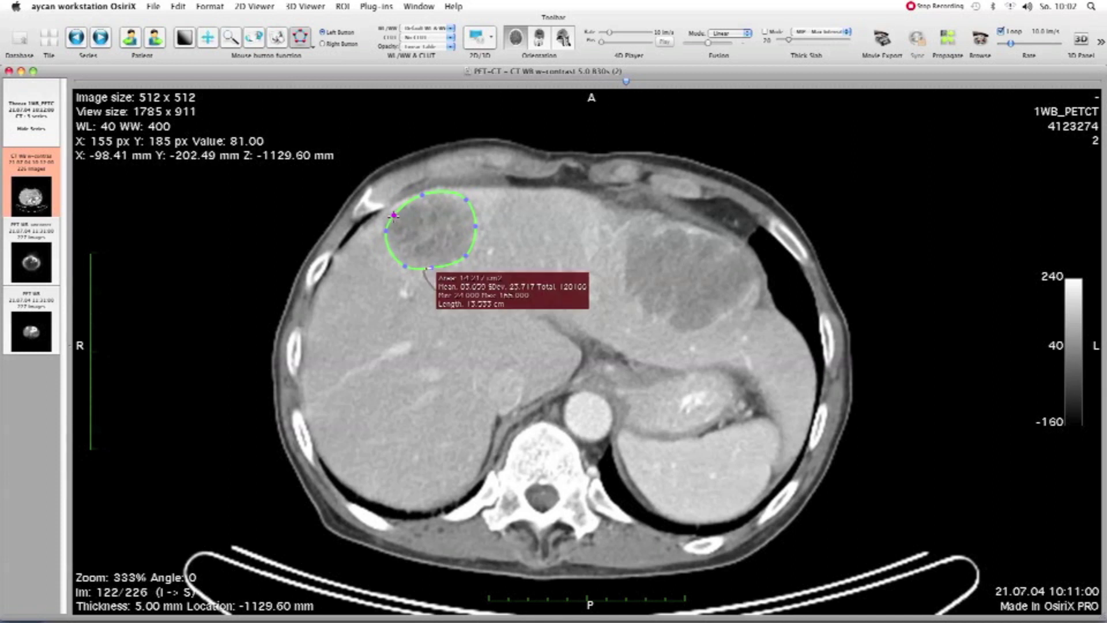
click(392, 214)
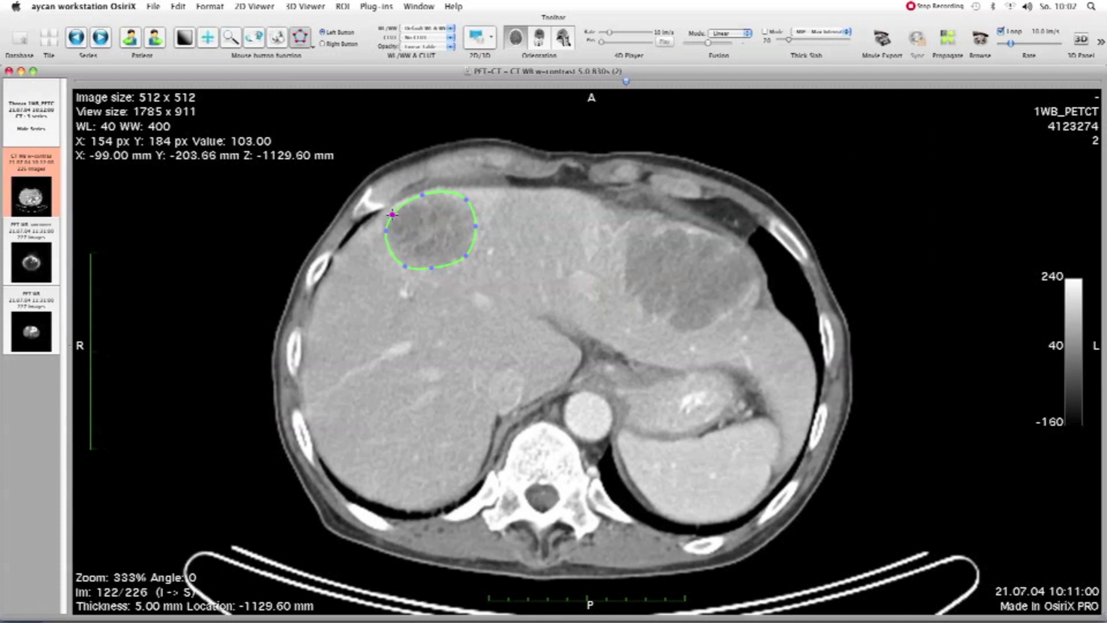
drag(389, 217, 395, 217)
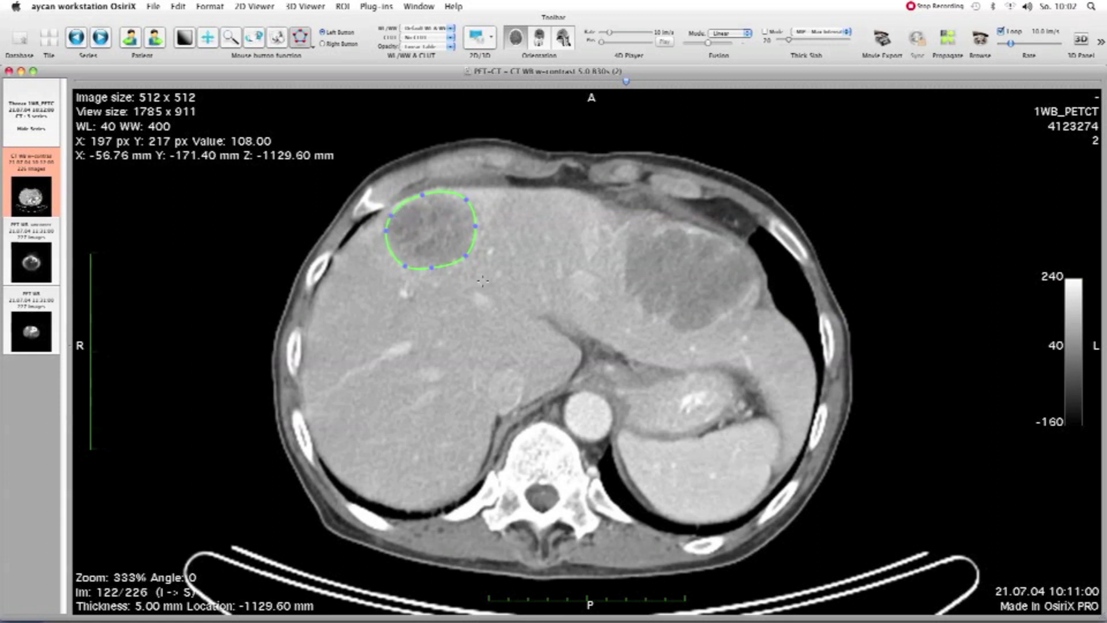
Trace a closed polygon around the lesion on slice 117.
scroll(459, 246, down, 3)
scroll(459, 246, up, 8)
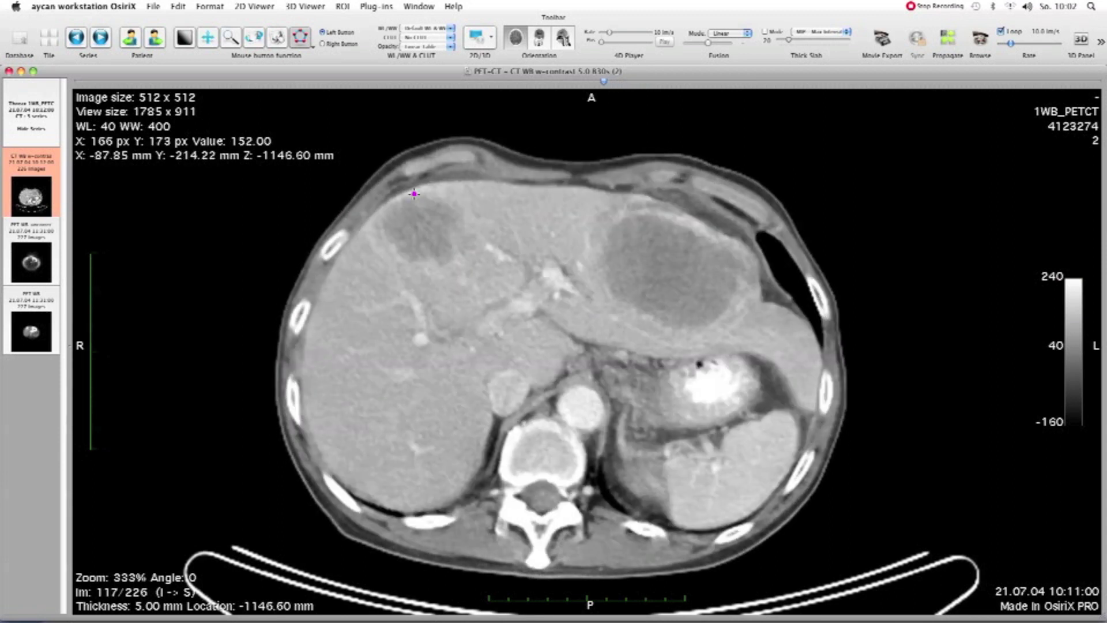
click(471, 250)
click(447, 259)
click(409, 261)
click(387, 228)
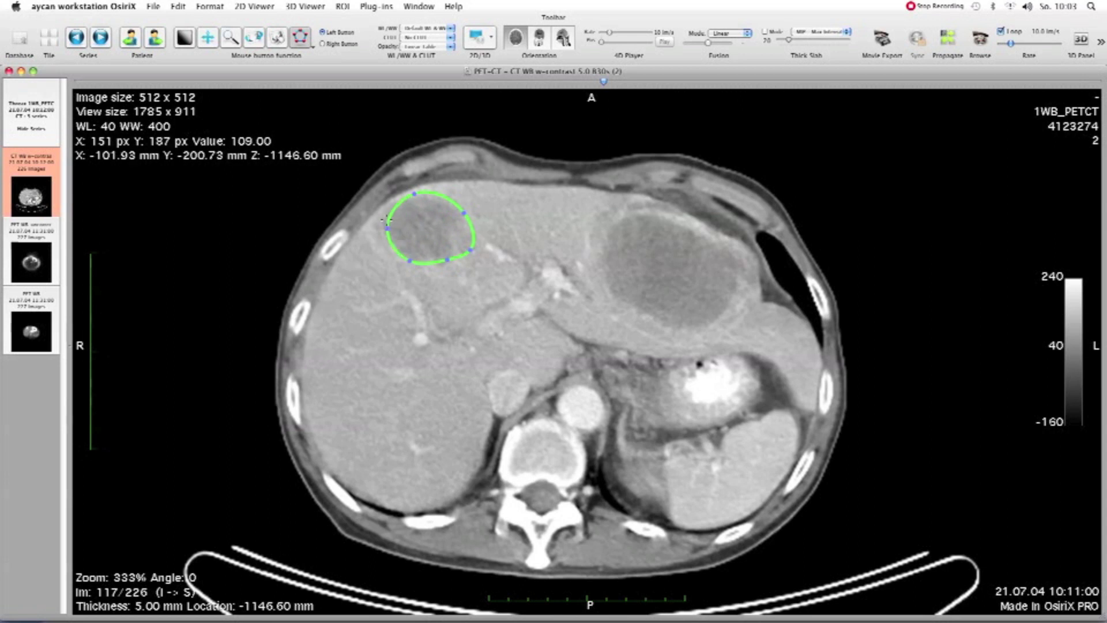
click(390, 210)
Trace a closed polygon around the lesion on slice 115.
scroll(420, 219, down, 5)
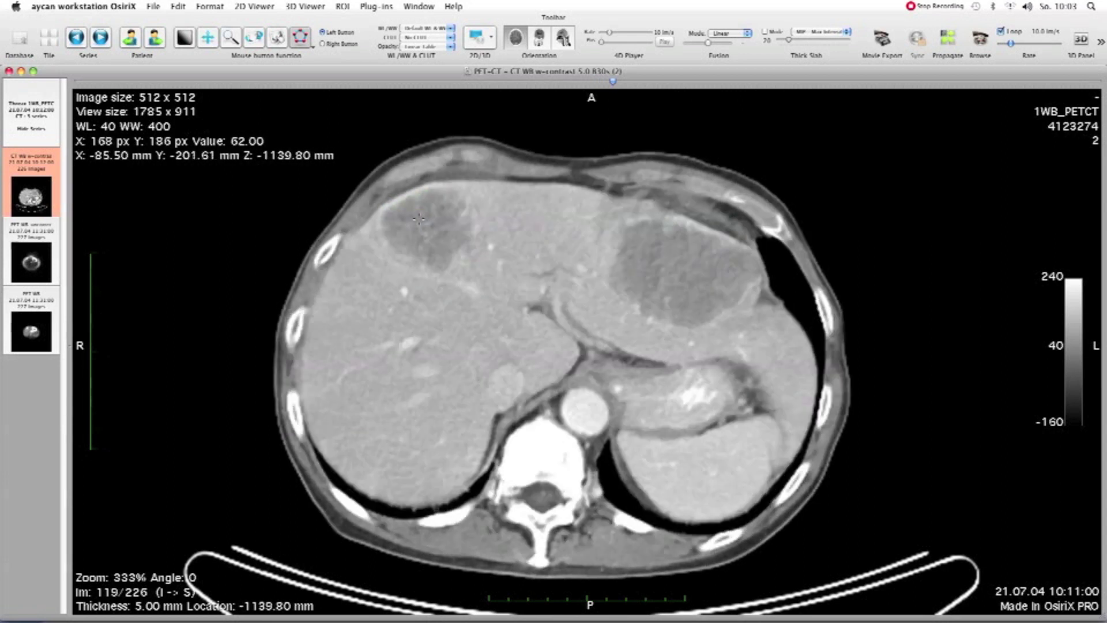
scroll(419, 219, up, 10)
scroll(419, 219, down, 3)
scroll(419, 219, up, 1)
scroll(419, 220, down, 1)
click(425, 206)
click(449, 218)
click(439, 240)
click(414, 245)
click(396, 233)
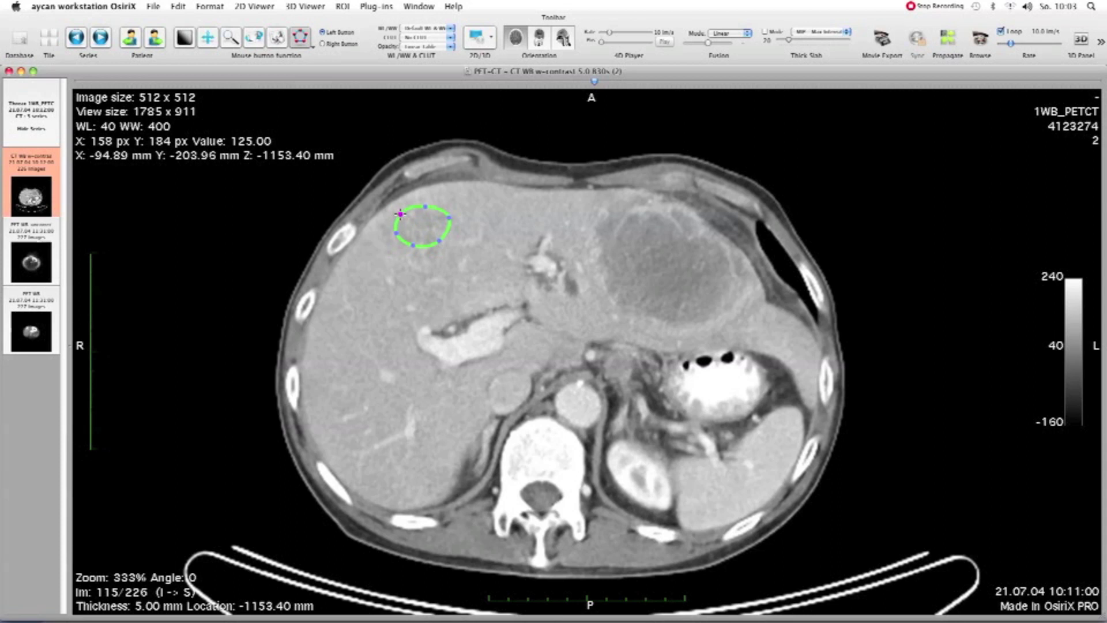
double_click(400, 214)
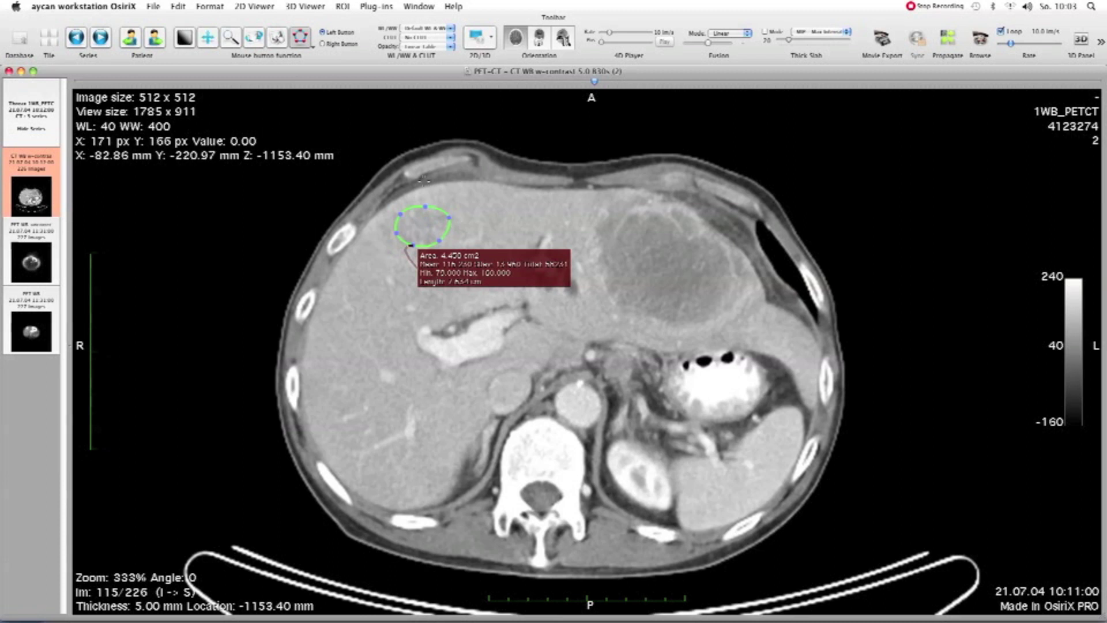
Rename all ROIs in this series to '1' with ROI Rename.
click(343, 7)
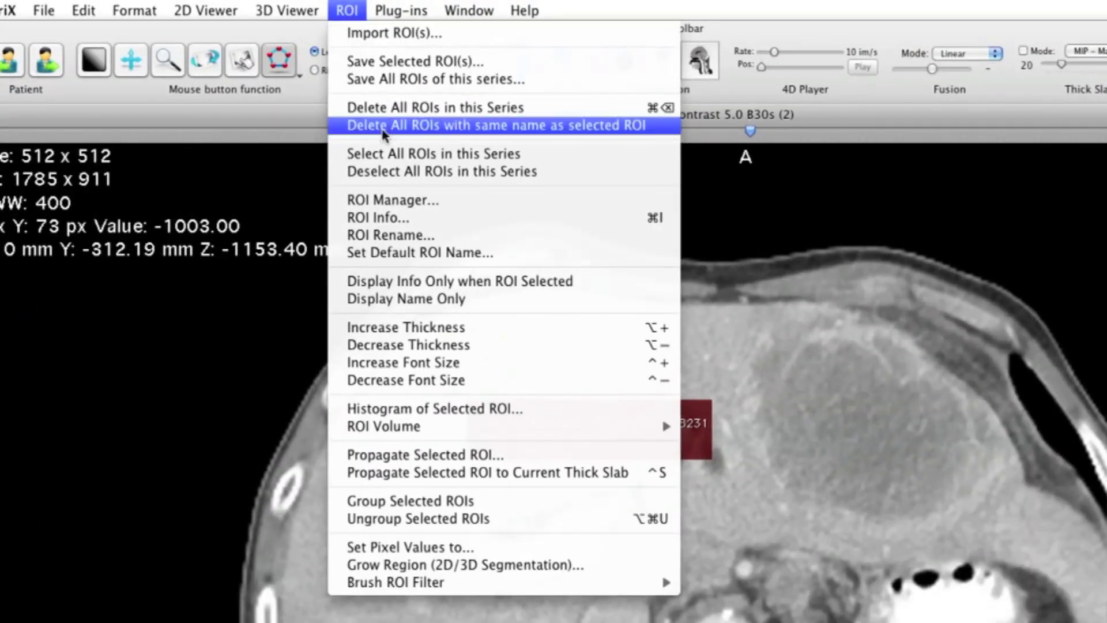
click(403, 235)
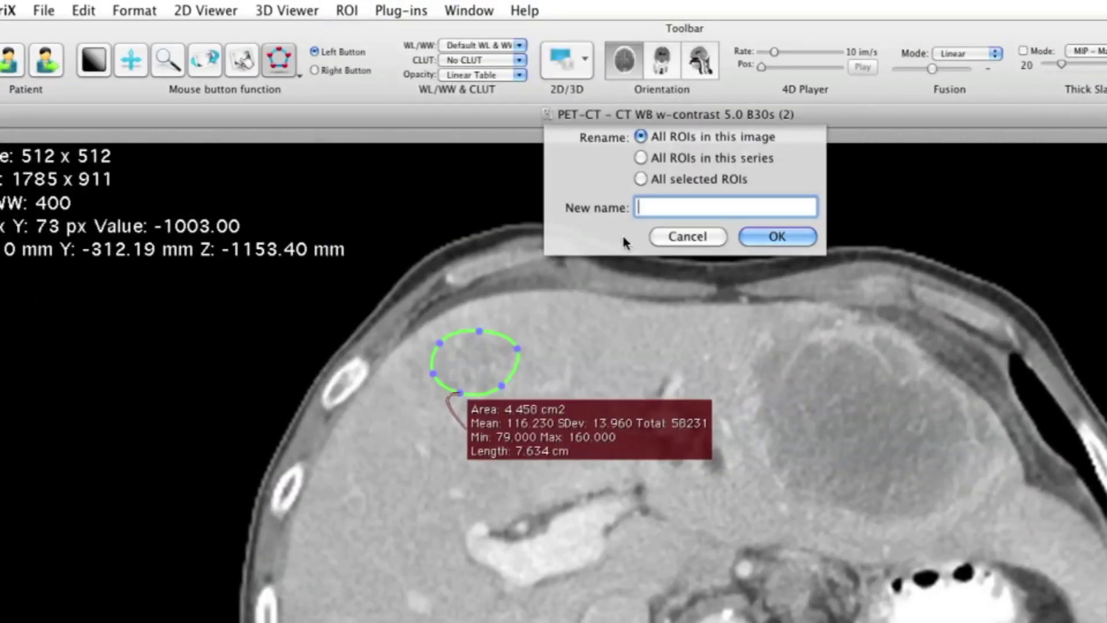
click(640, 158)
text(1)
click(761, 244)
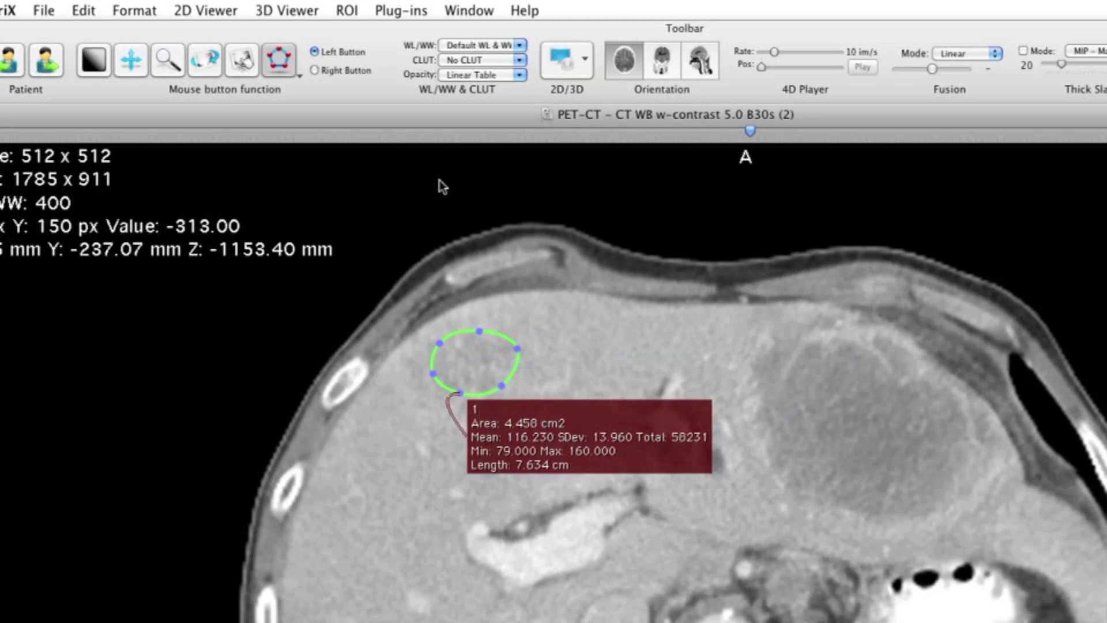
Generate the missing lesion ROIs on the slices between the traced ones.
click(346, 10)
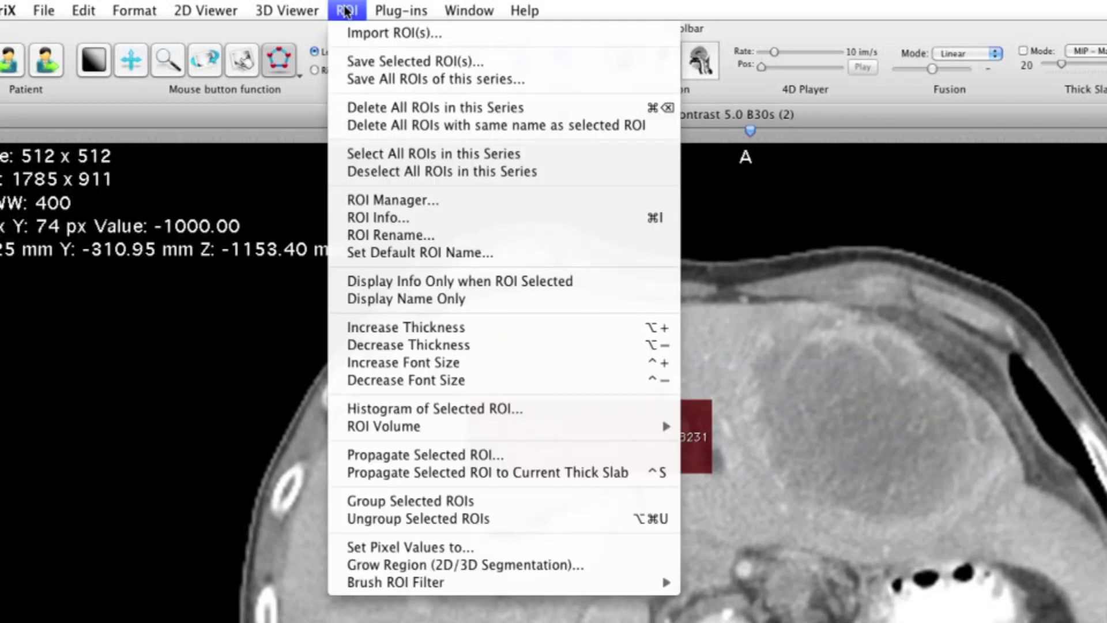
mouse_move(411, 426)
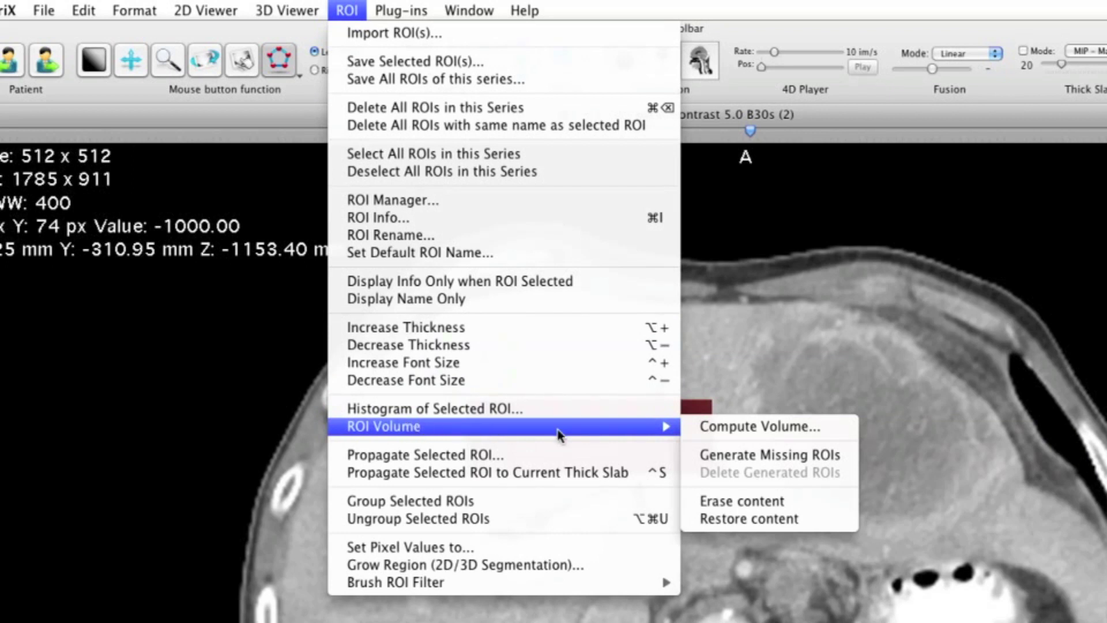
click(768, 459)
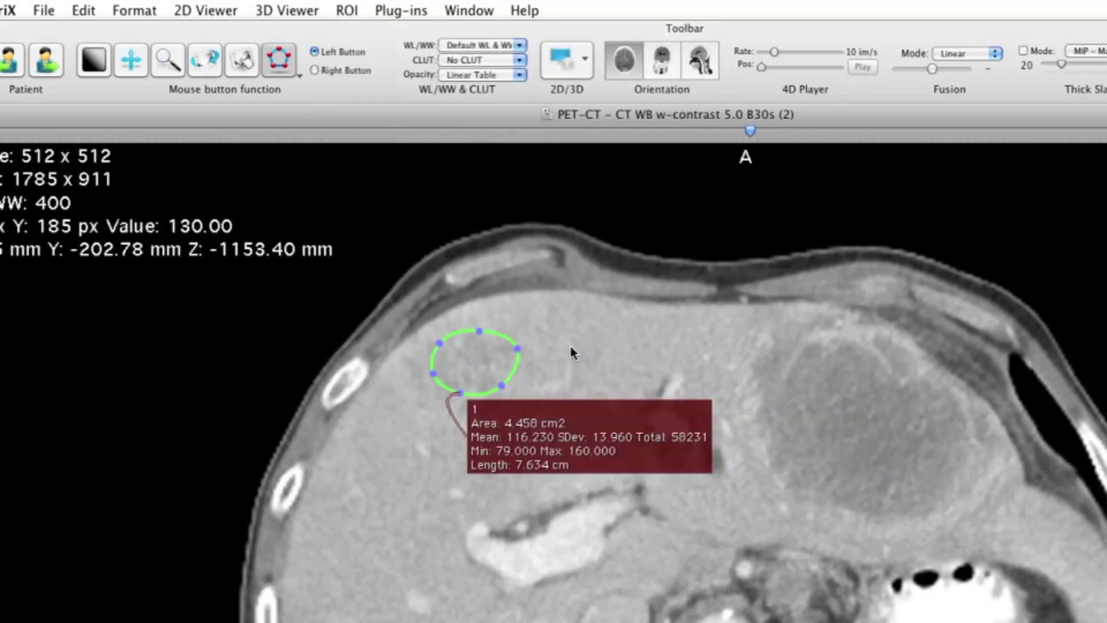
Pull the lower-right edge of the outline at Z -1139.80 mm inward.
scroll(569, 345, down, 7)
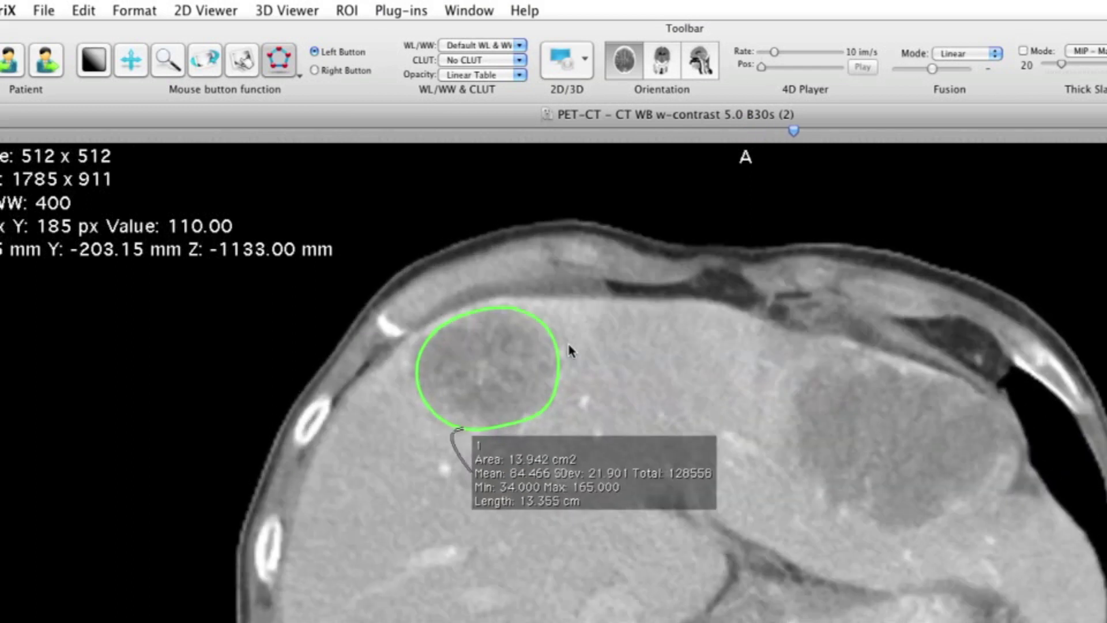
scroll(568, 350, up, 7)
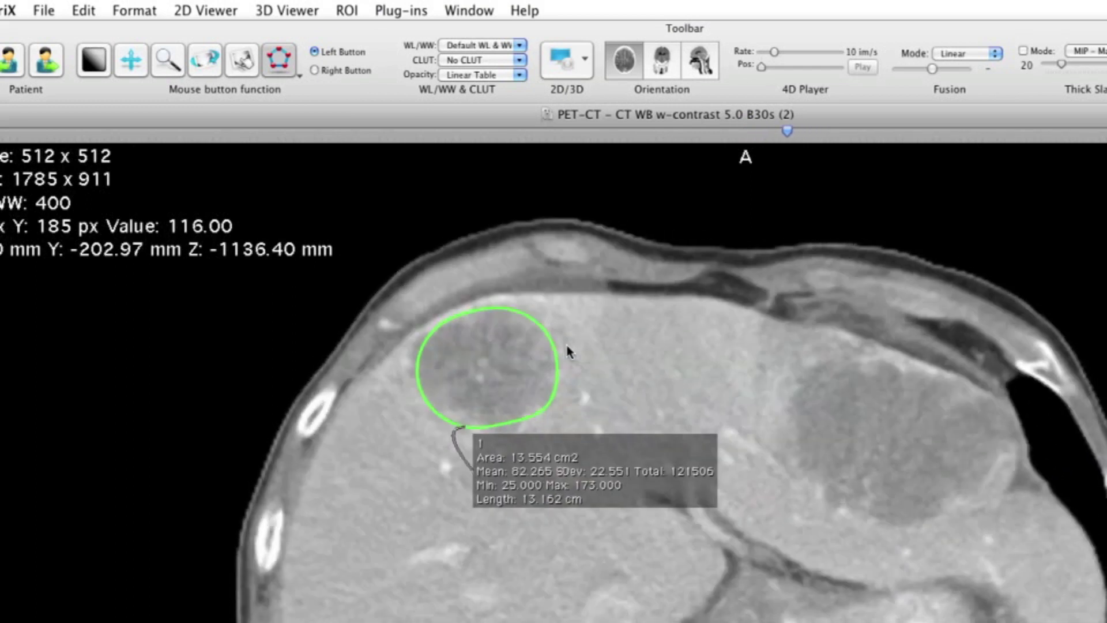
scroll(568, 351, up, 4)
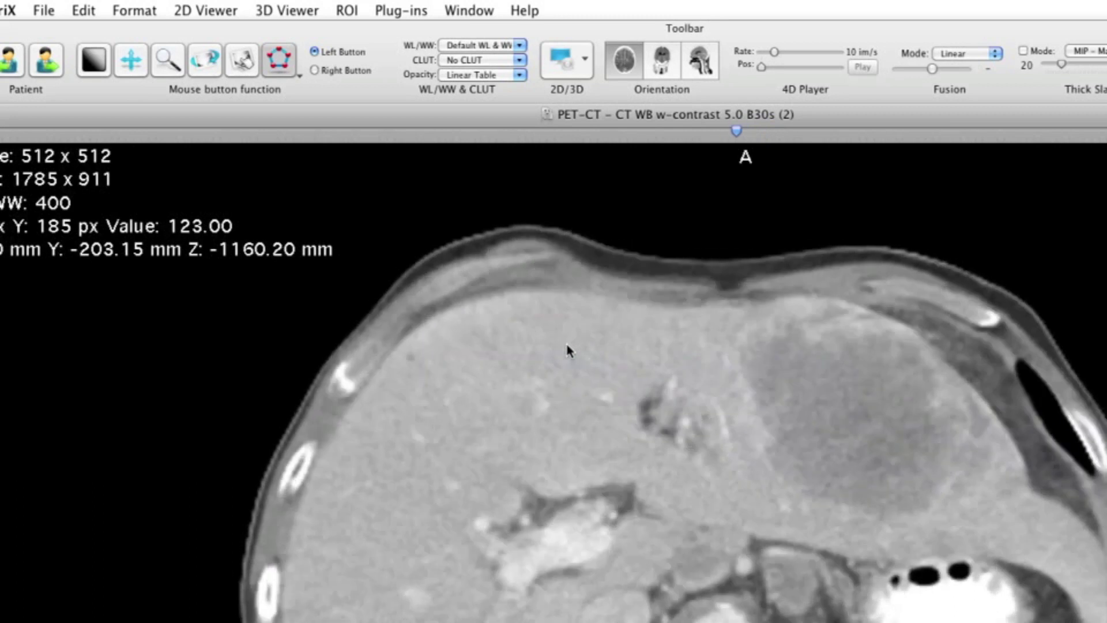
scroll(568, 350, down, 3)
scroll(568, 350, down, 3)
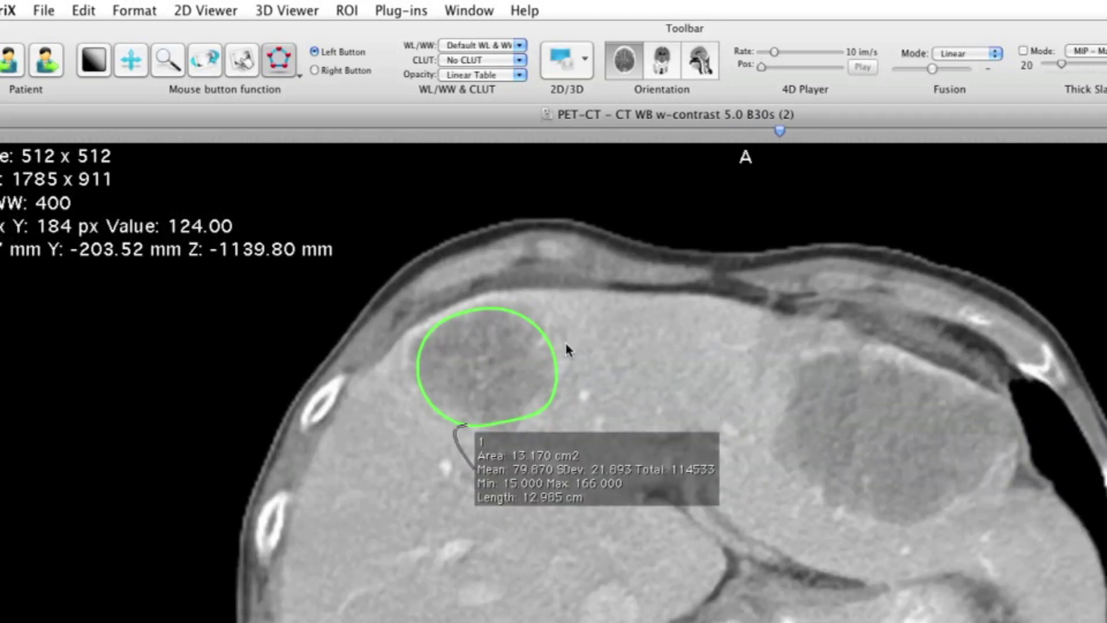
scroll(568, 349, down, 5)
scroll(568, 349, up, 8)
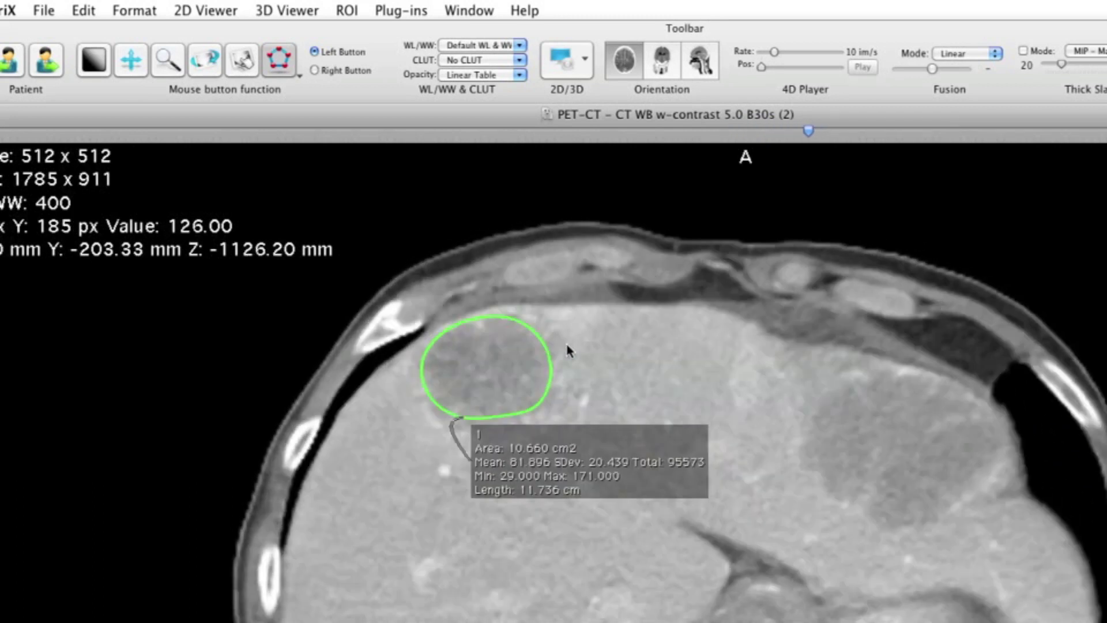
scroll(566, 344, down, 5)
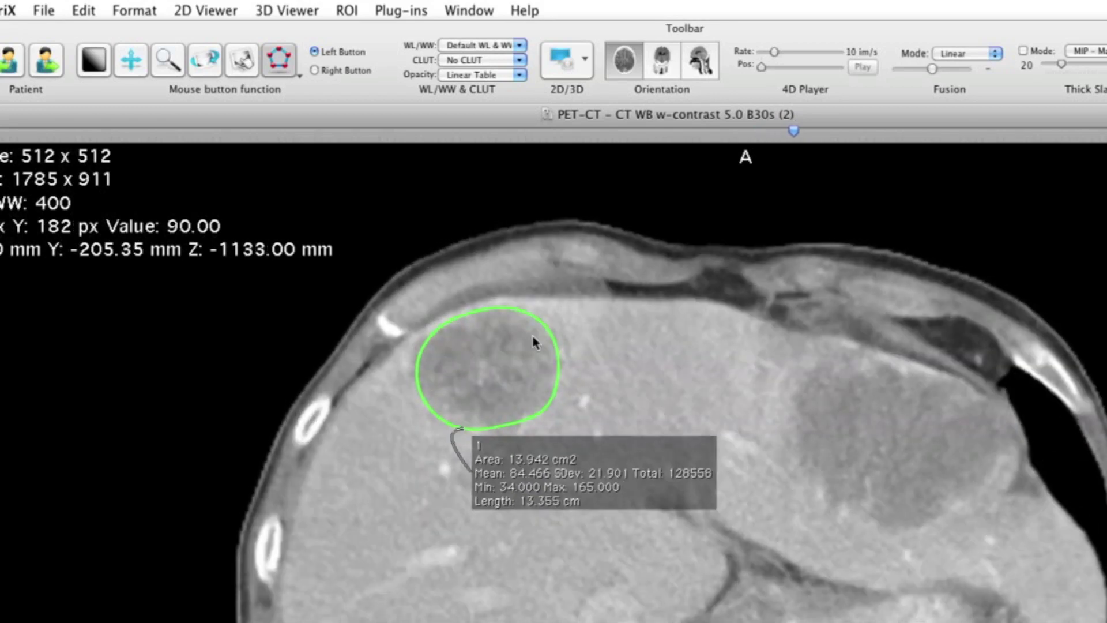
scroll(531, 340, up, 3)
scroll(532, 341, down, 1)
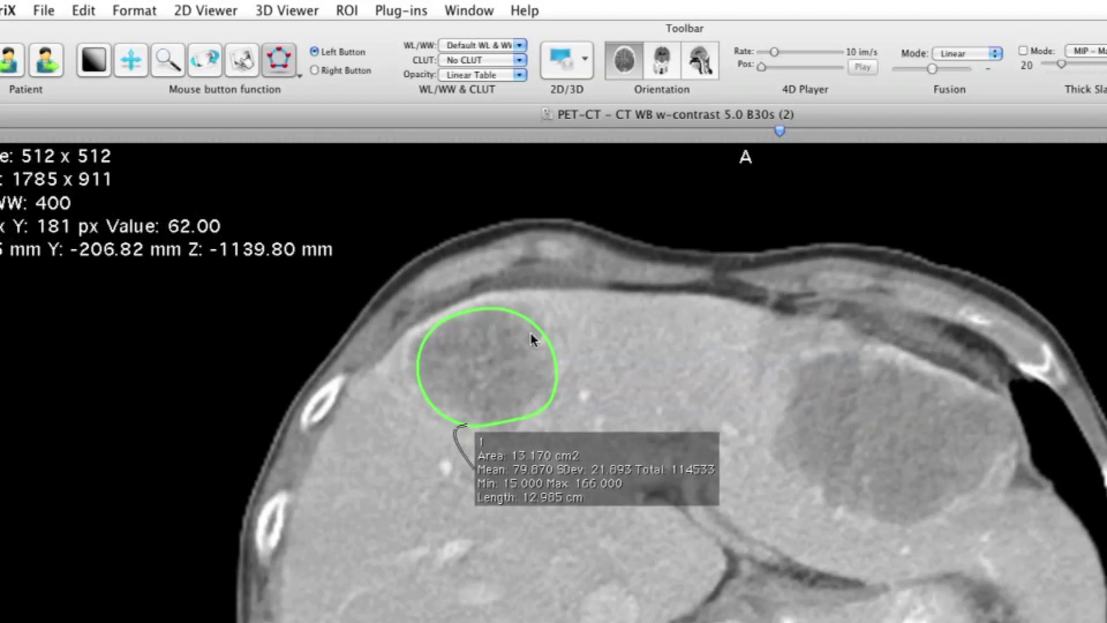
click(544, 407)
drag(544, 408, 540, 402)
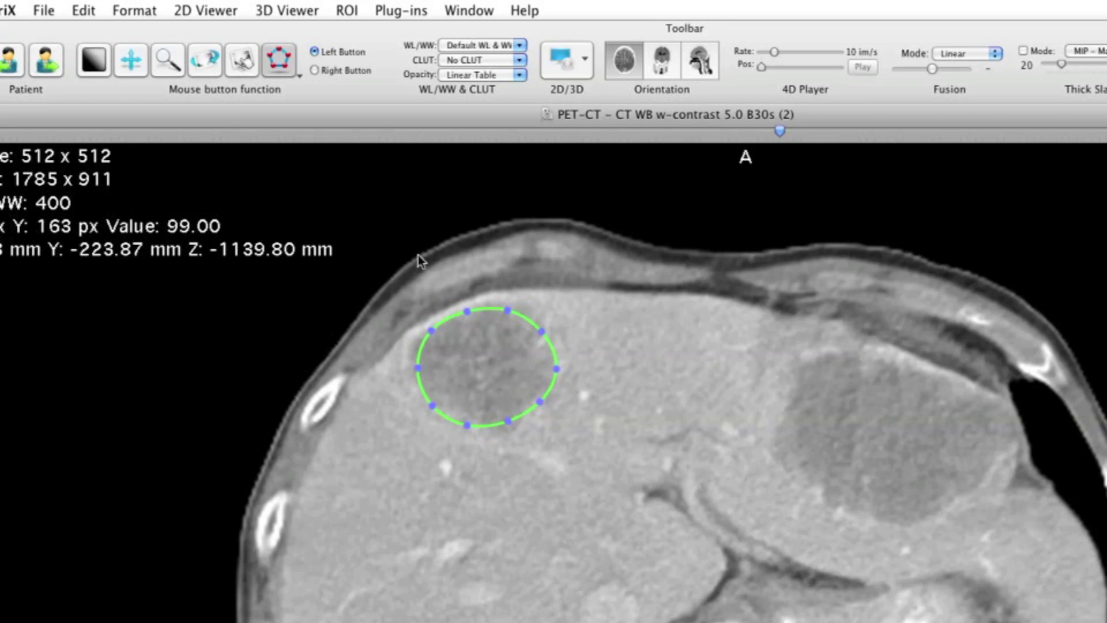
Use the Repulsor to dent the Z -1139.80 mm outline's upper-right edge inward to 12.897 cm².
click(300, 76)
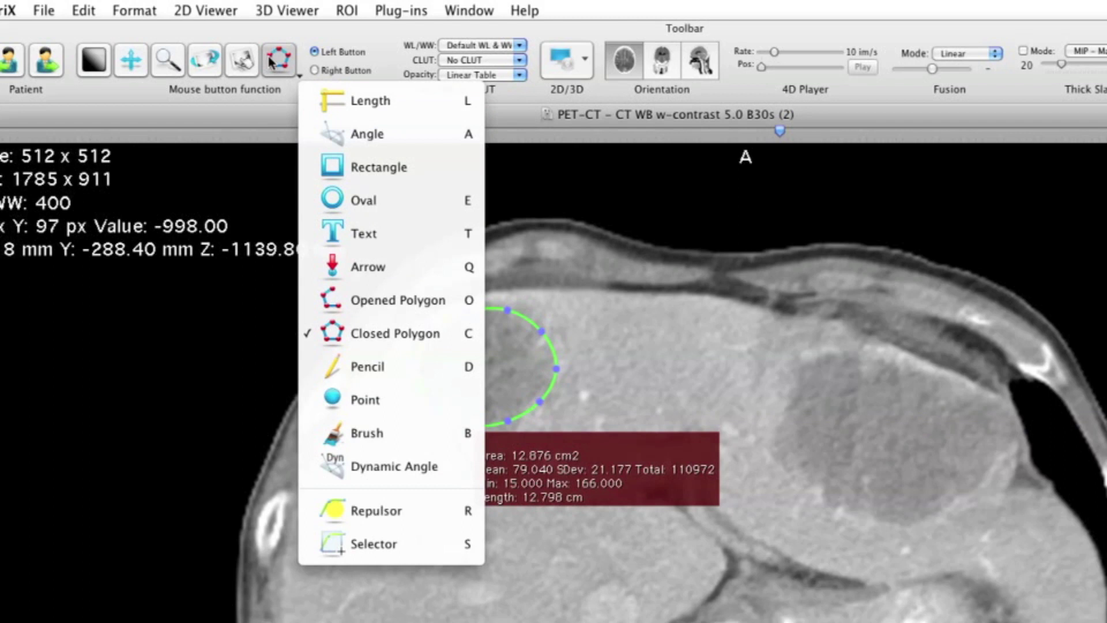
click(395, 518)
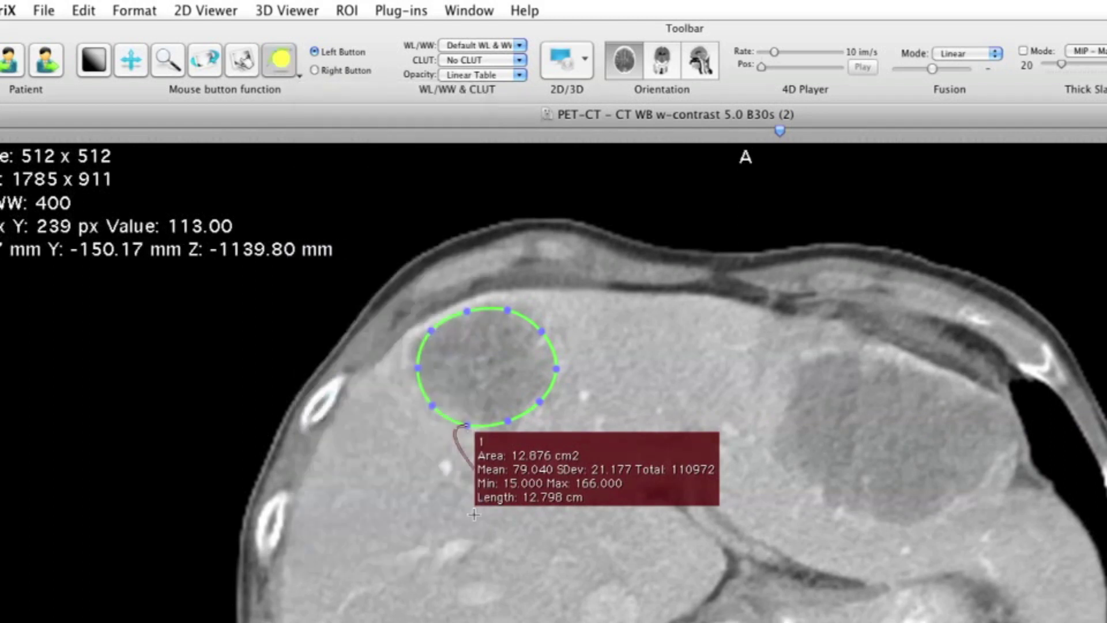
mouse_move(592, 309)
mouse_down()
mouse_move(576, 311)
mouse_move(613, 351)
mouse_move(599, 362)
mouse_up()
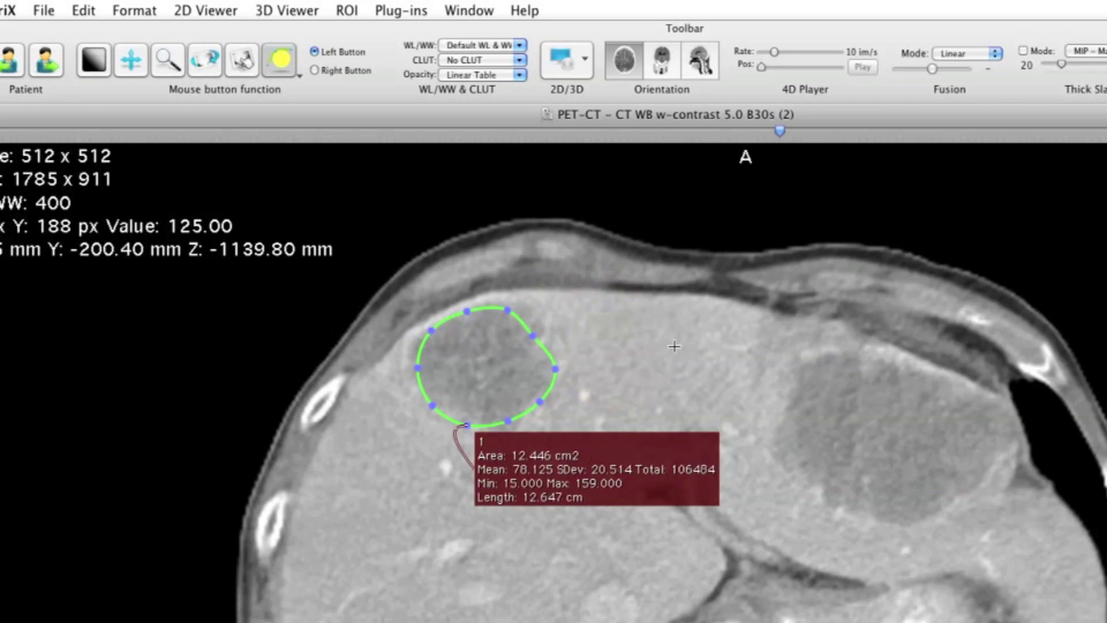
mouse_move(480, 353)
mouse_down()
mouse_move(502, 331)
mouse_move(496, 353)
mouse_up()
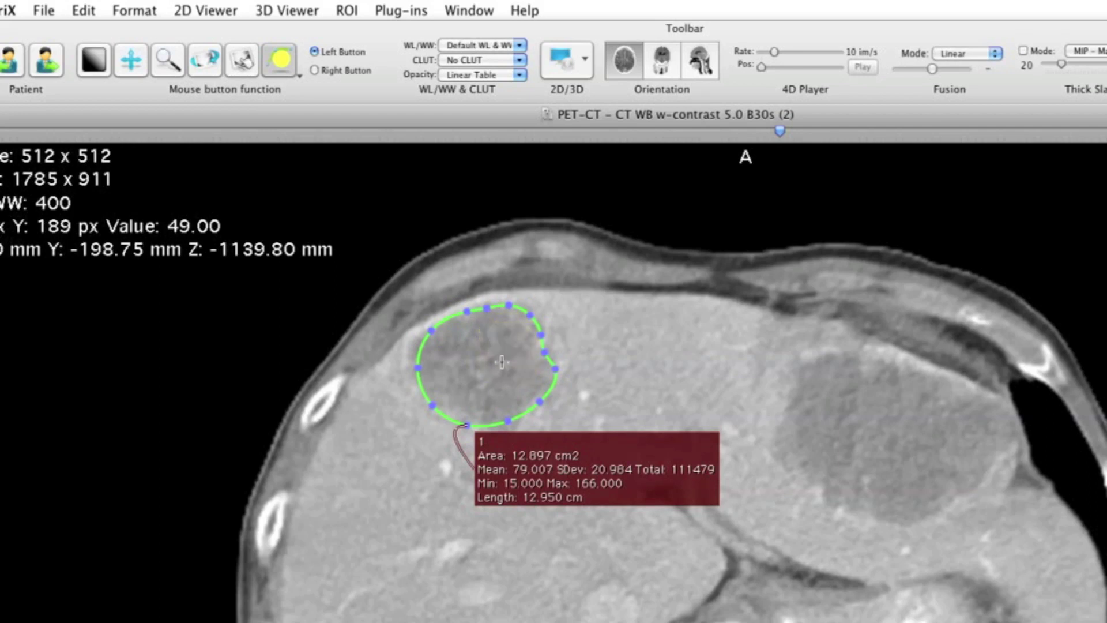
drag(569, 310, 570, 310)
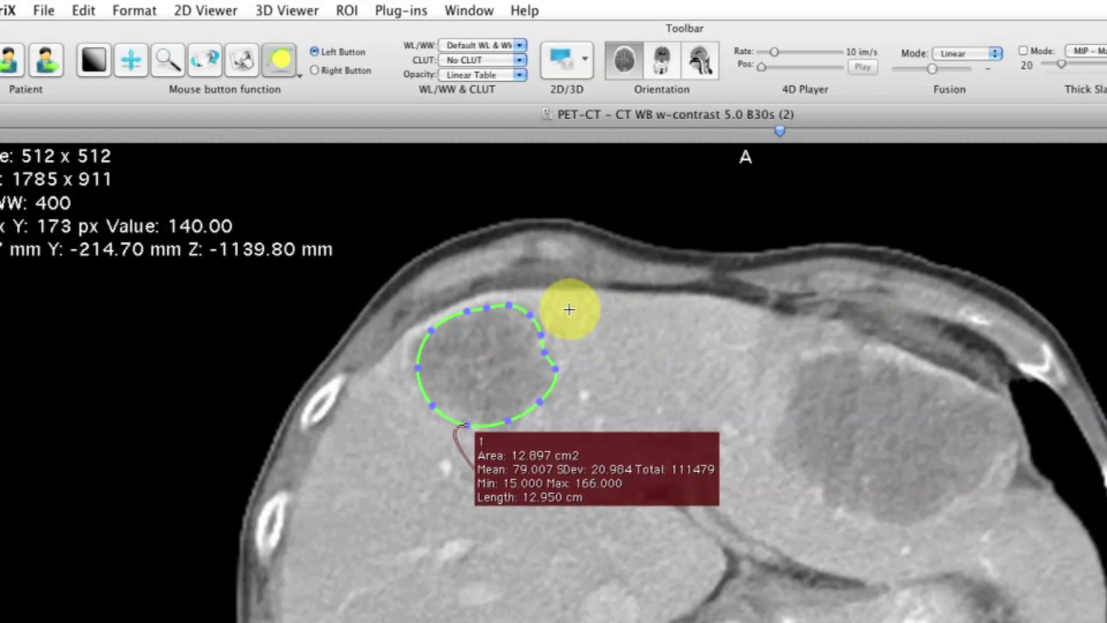
drag(570, 310, 569, 309)
drag(786, 264, 785, 264)
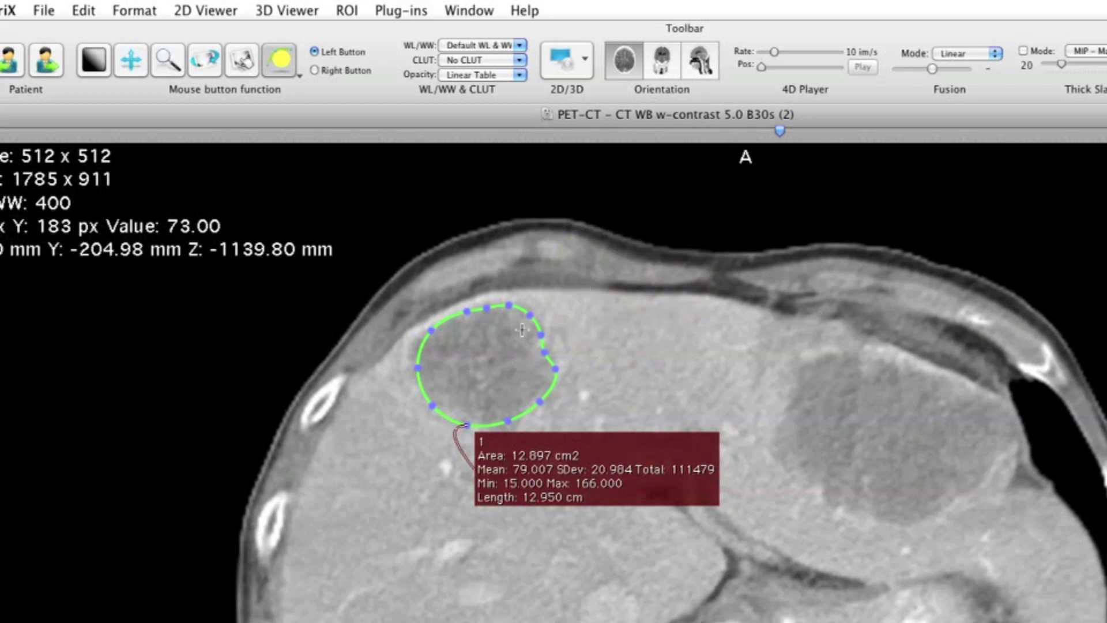
scroll(522, 323, up, 8)
scroll(522, 323, down, 11)
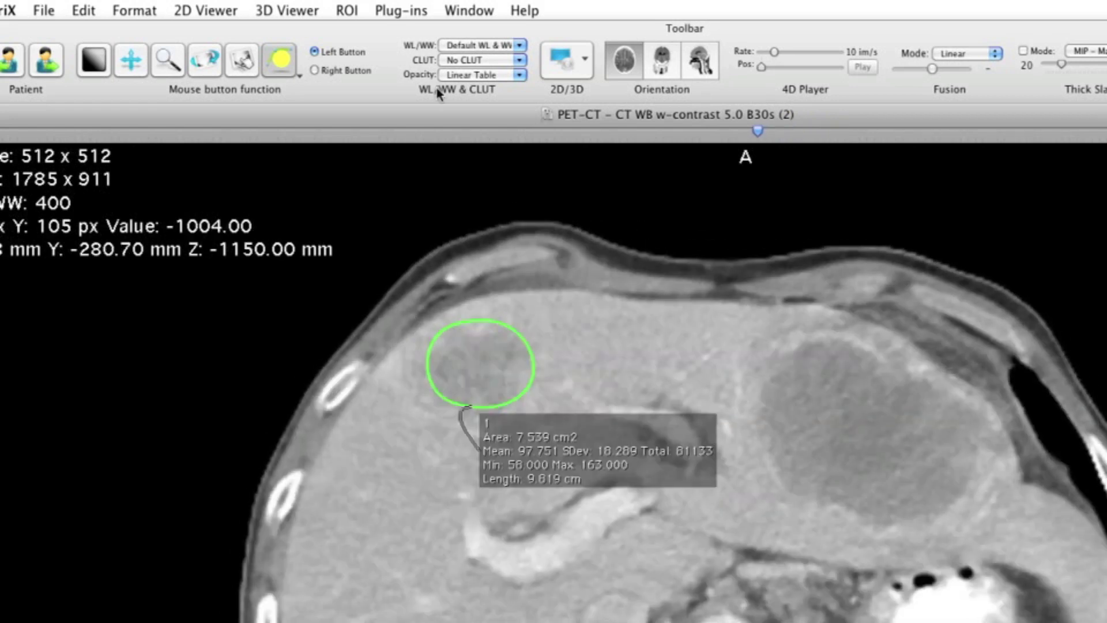
Compute the lesion volume (37.3343 cm3) with ROI Volume > Compute Volume, then close it.
click(346, 10)
mouse_move(665, 428)
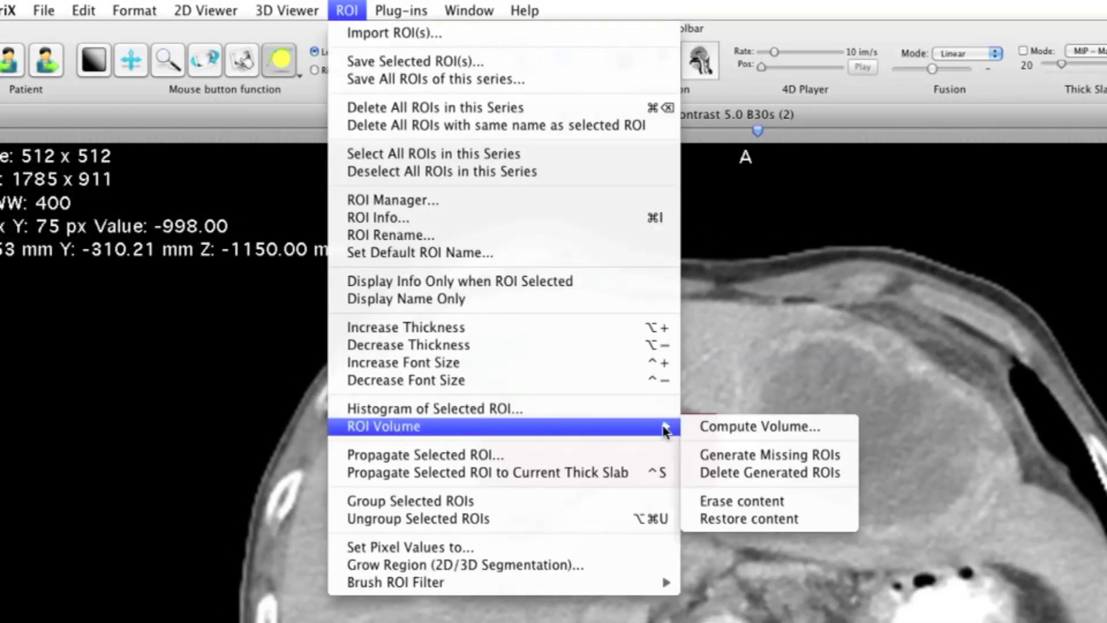
click(753, 423)
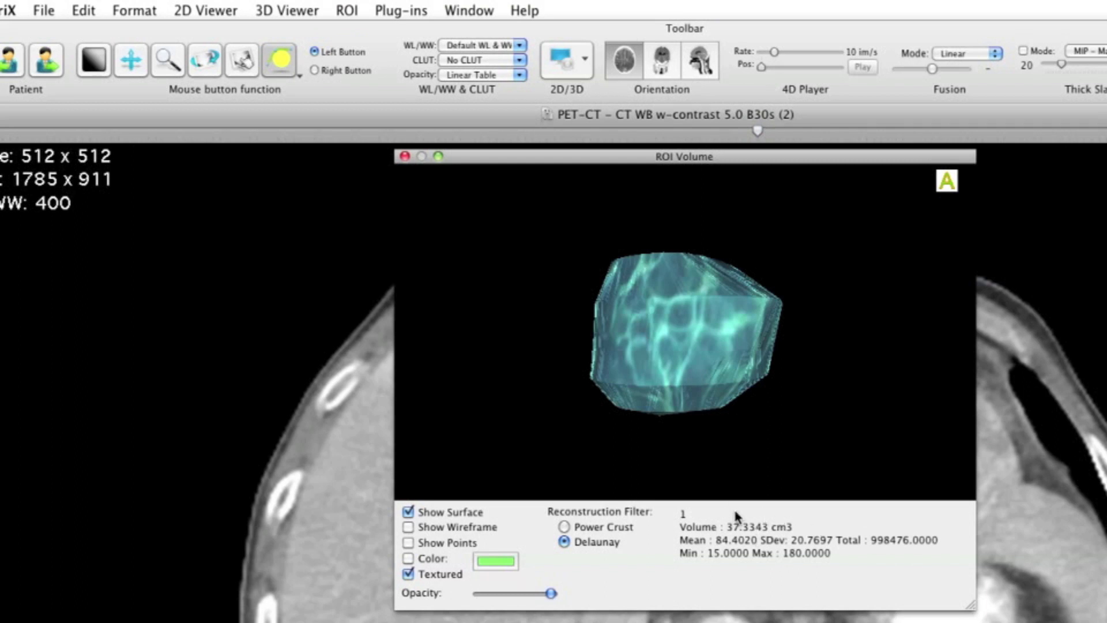
click(404, 157)
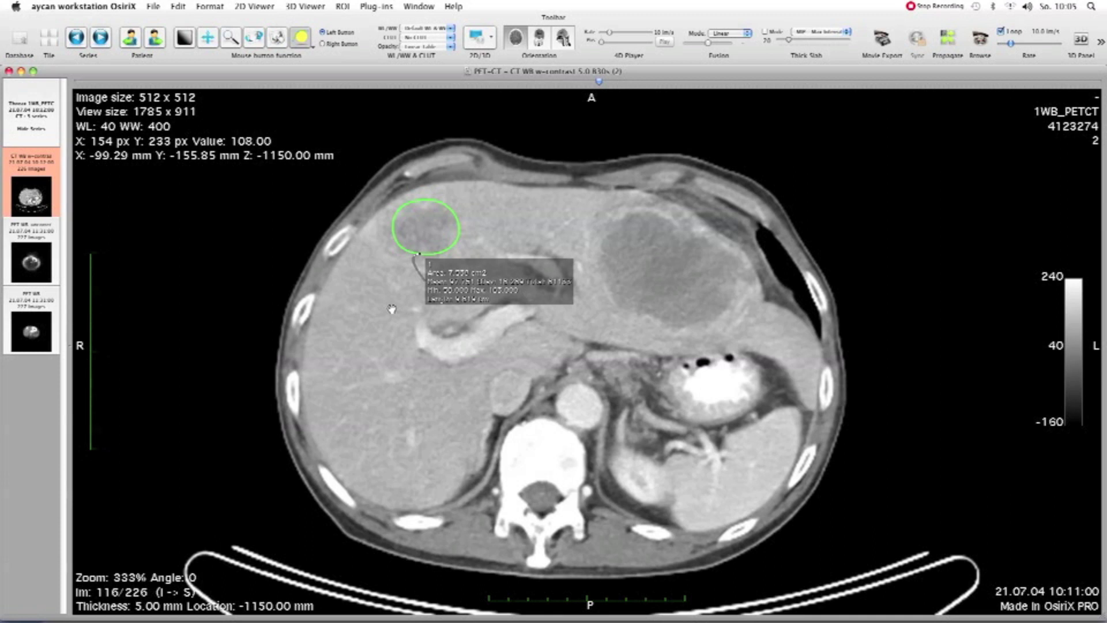
Delete all ROIs in the series and confirm the deletion.
key(super+BackSpace)
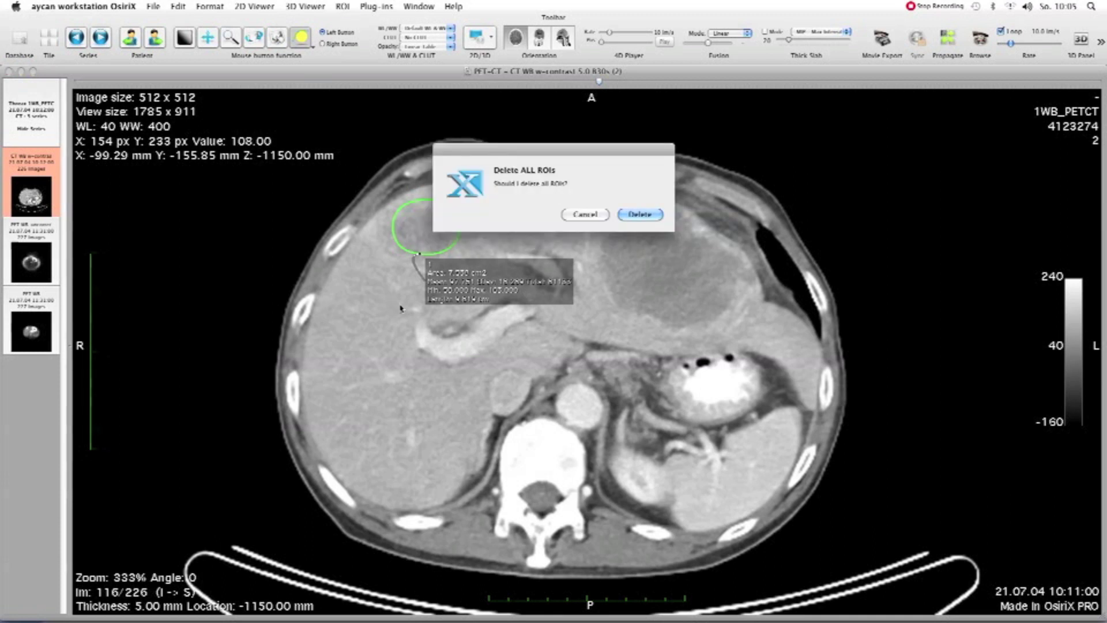
click(642, 215)
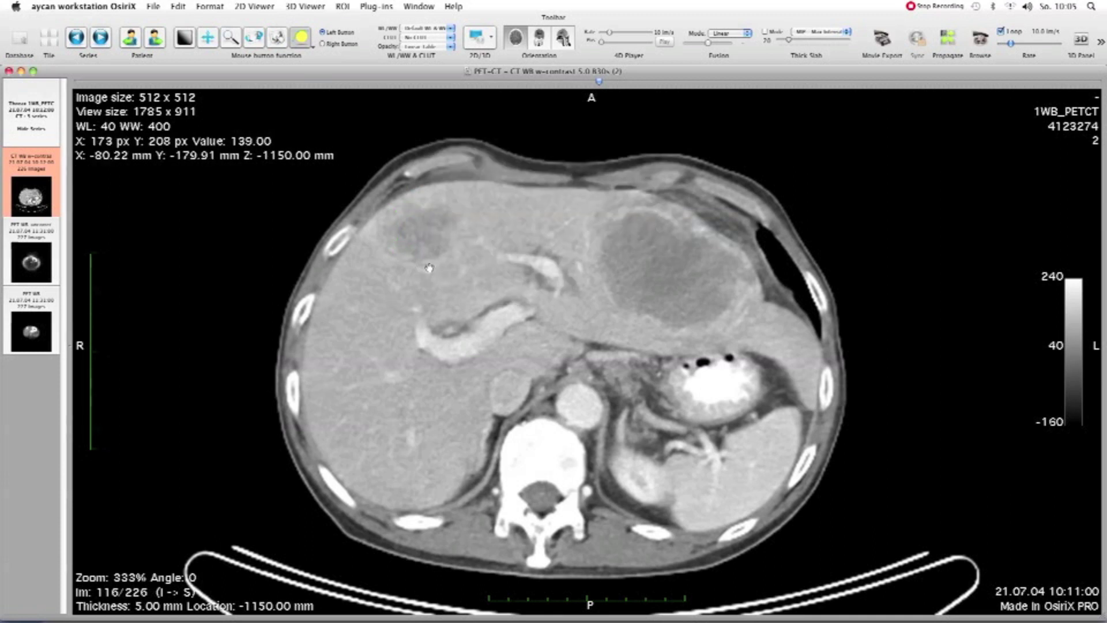
click(309, 43)
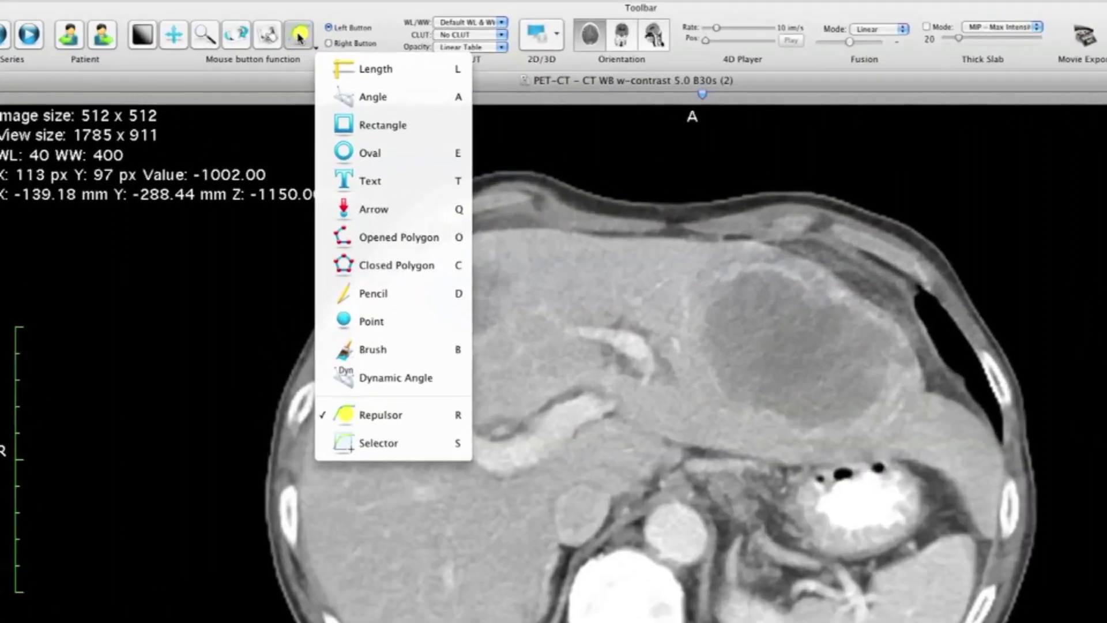
Choose Closed Polygon and trace a new 7.712 cm² outline around the liver lesion.
click(379, 266)
scroll(493, 357, down, 3)
scroll(488, 350, up, 5)
scroll(490, 353, down, 3)
scroll(490, 353, up, 1)
scroll(489, 349, down, 2)
scroll(488, 343, up, 2)
click(443, 265)
click(490, 264)
click(507, 293)
click(489, 329)
click(437, 329)
double_click(418, 286)
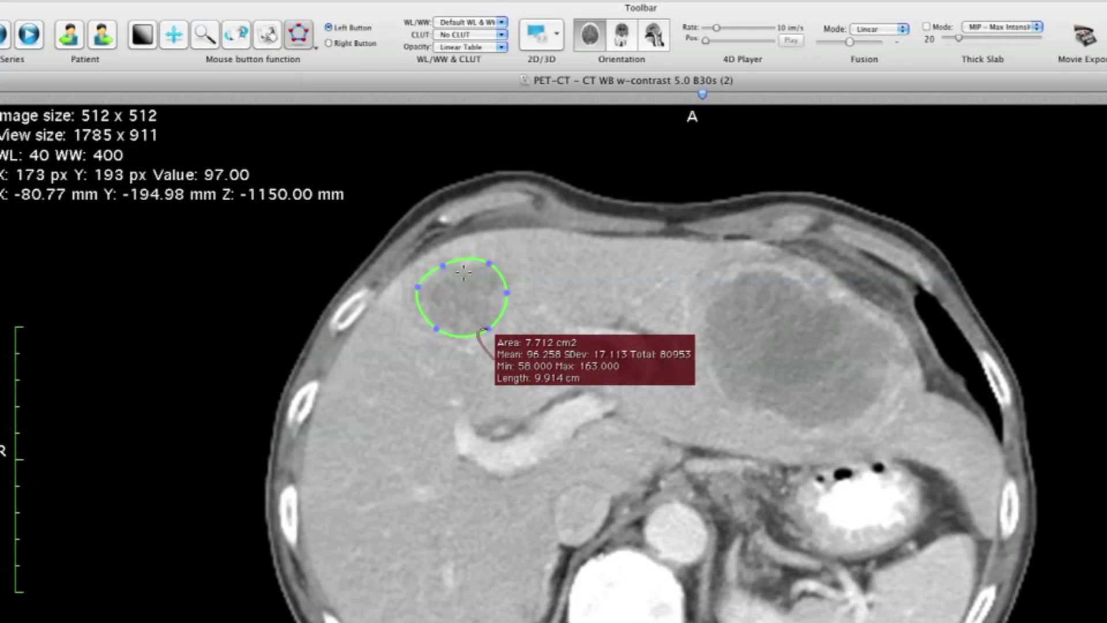
Reselect the Closed Polygon tool after briefly switching to window level/width.
right_click(311, 48)
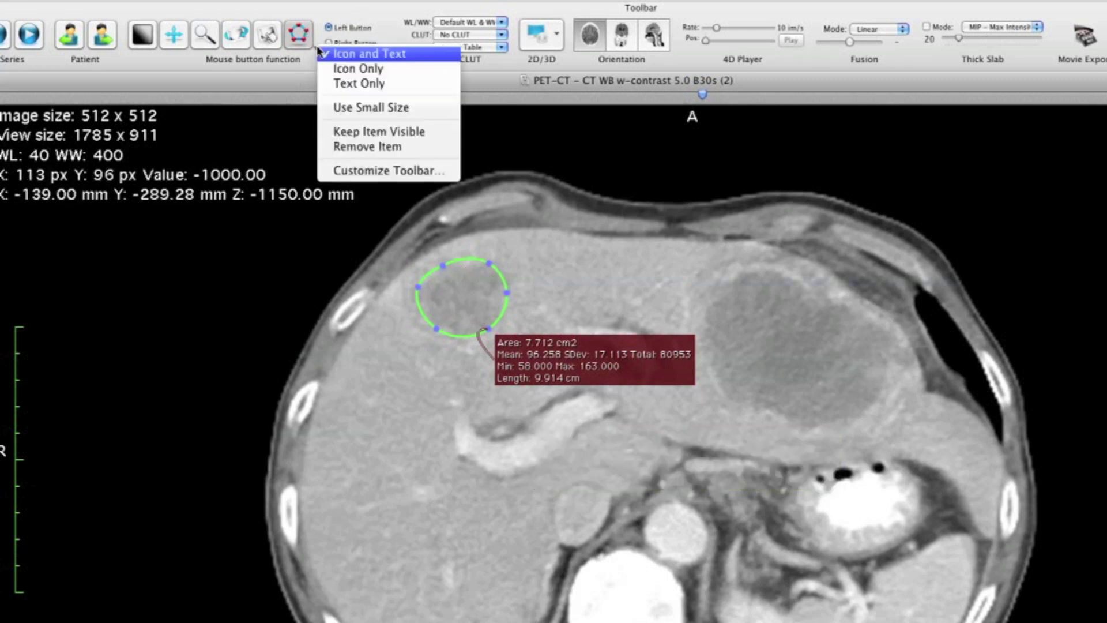
click(305, 61)
click(317, 48)
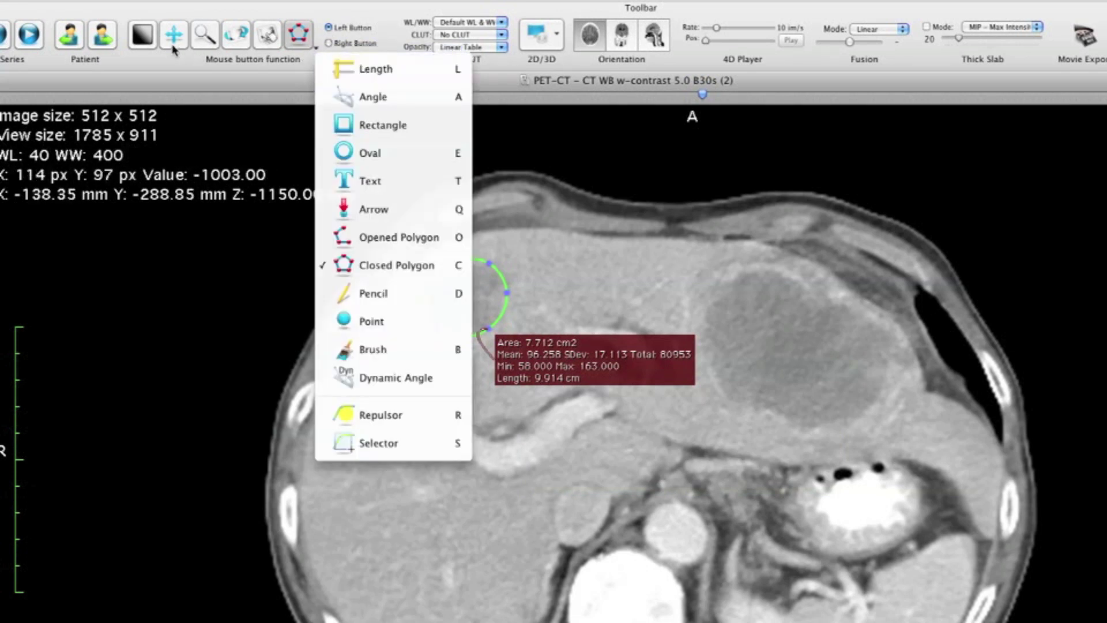
click(149, 45)
click(145, 40)
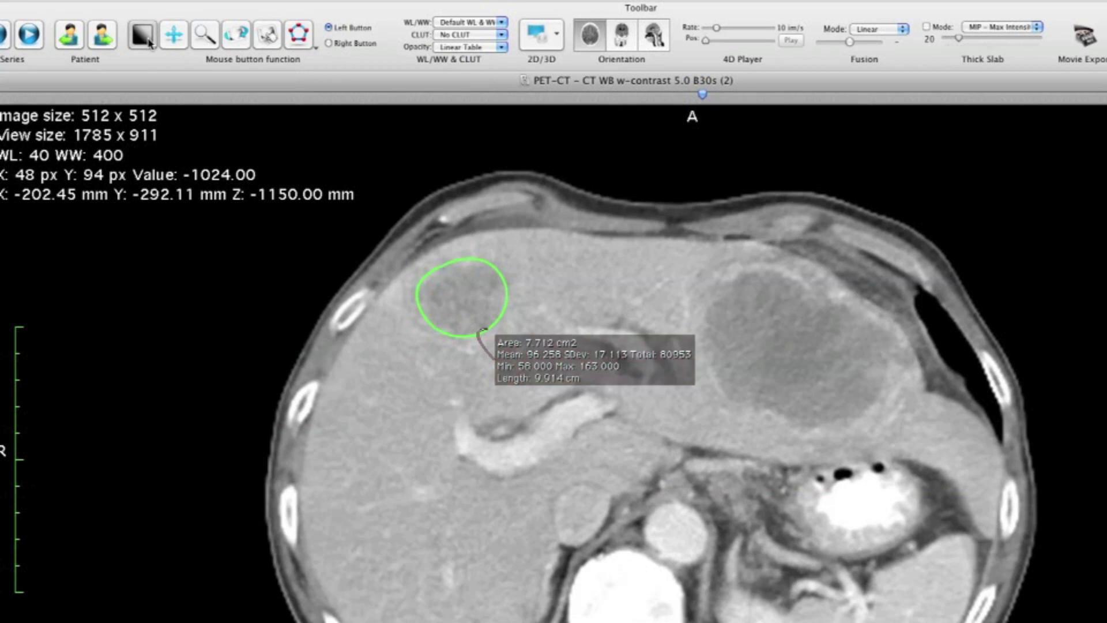
click(316, 49)
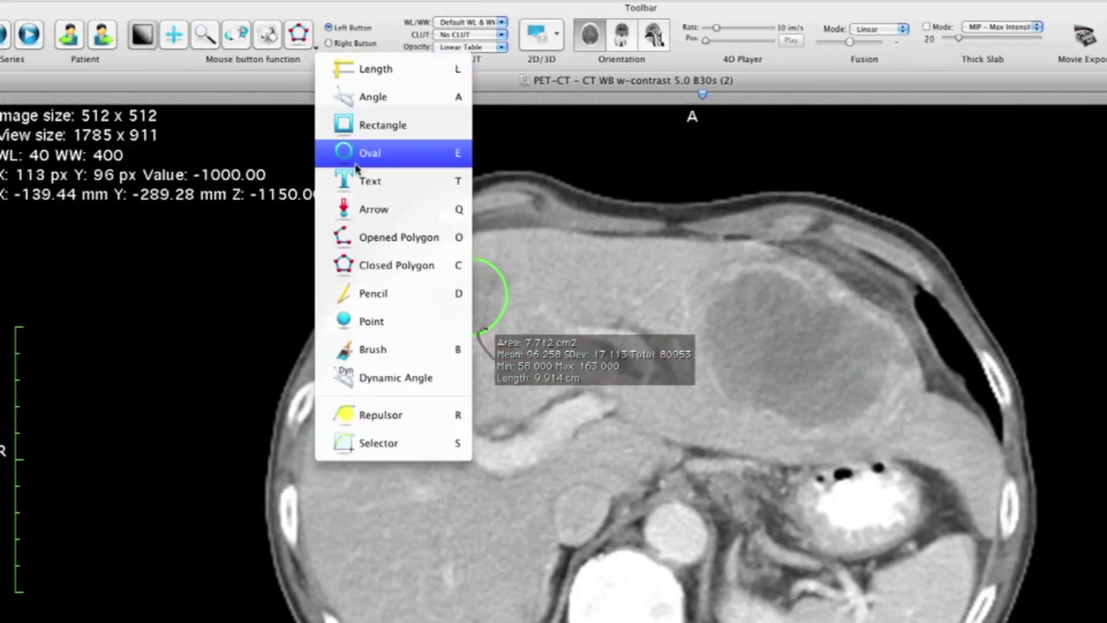
click(465, 278)
Trace the dark liver lesion with a closed polygon on the Z -1119.40 mm slice (4.621 cm²).
scroll(445, 282, down, 1)
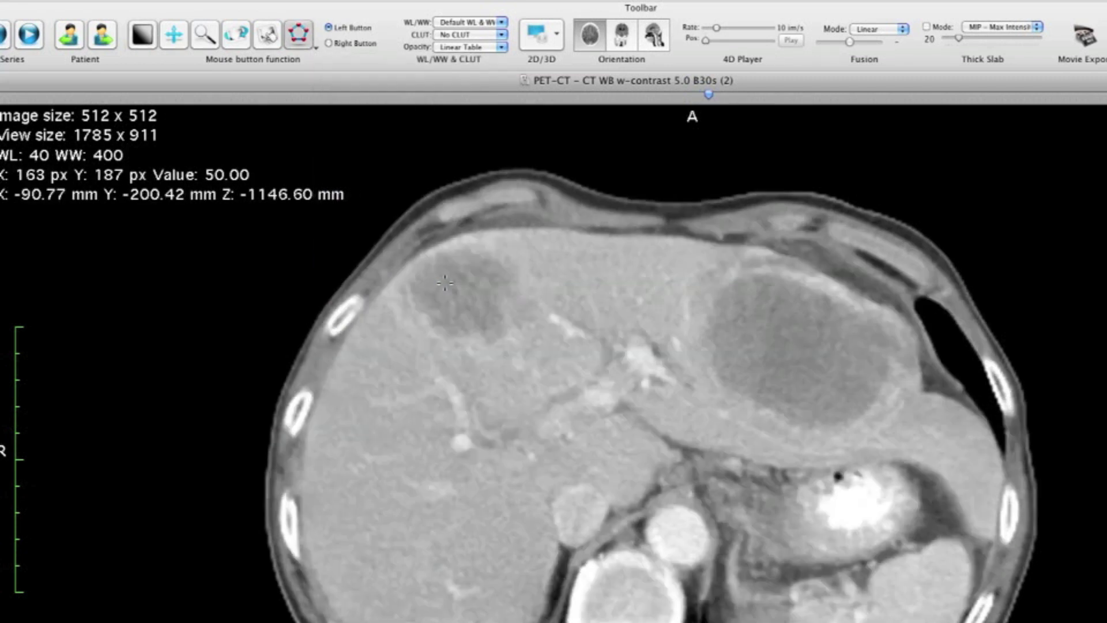
scroll(444, 283, down, 3)
click(442, 252)
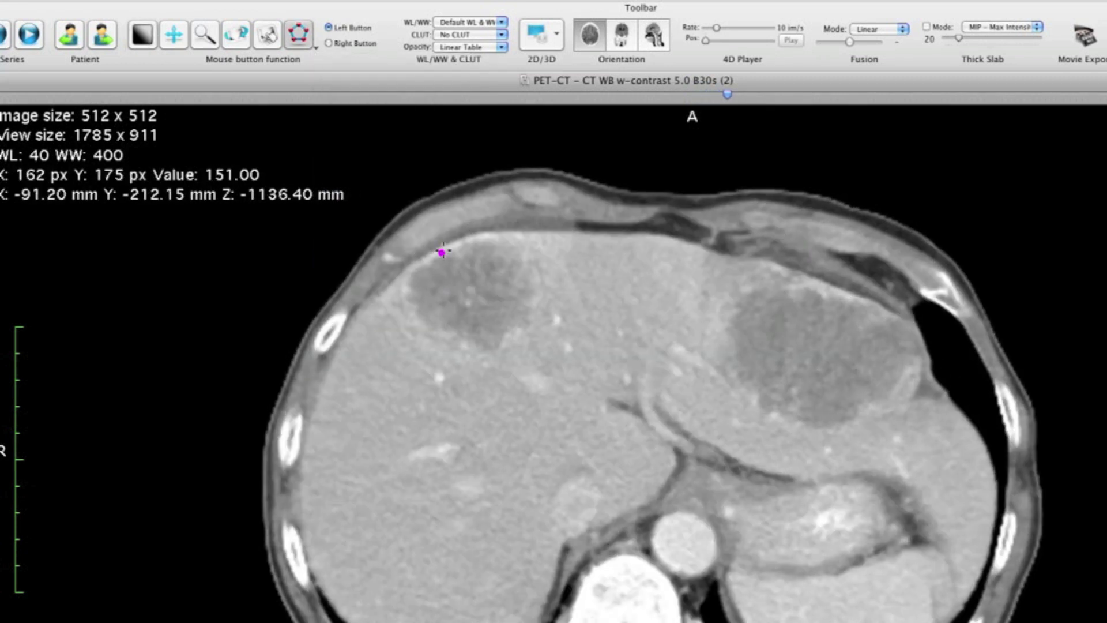
click(499, 239)
click(535, 277)
click(521, 329)
click(495, 344)
click(427, 328)
double_click(409, 279)
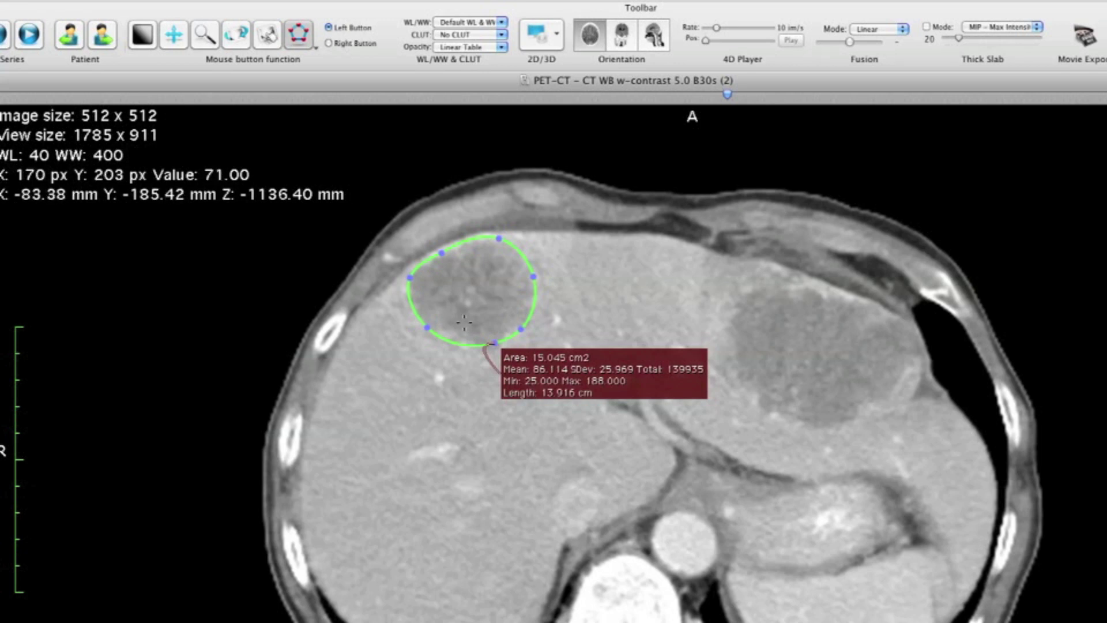
Outline the lesion with a second polygon on a lower slice (15.045 cm² at Z -1136.40 mm).
scroll(464, 322, down, 2)
scroll(472, 323, down, 1)
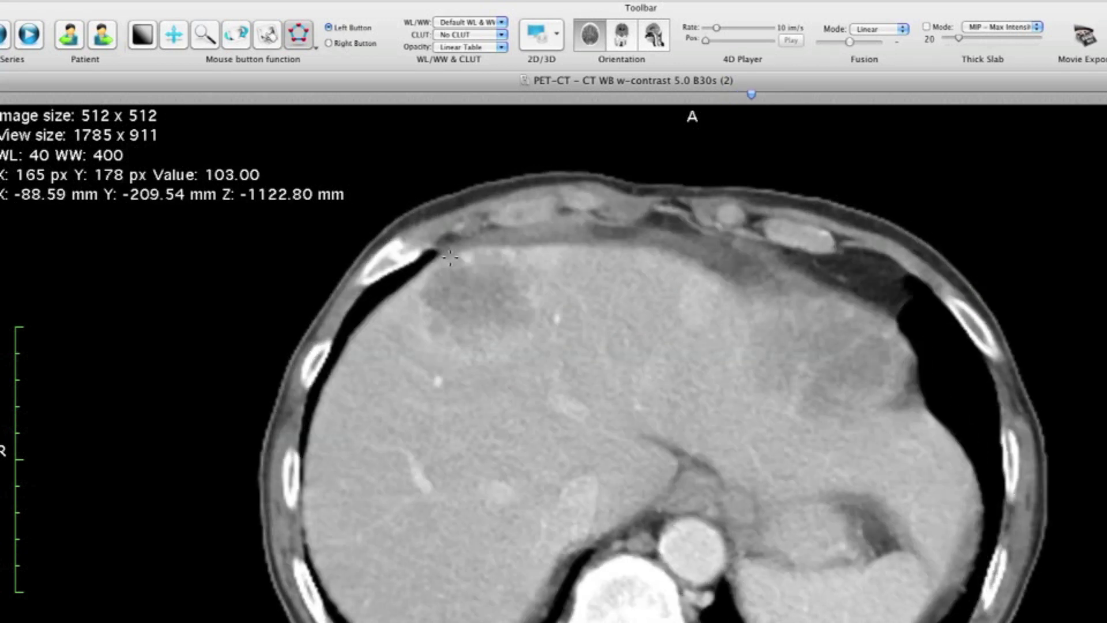
click(504, 256)
click(524, 290)
click(528, 311)
click(490, 332)
click(438, 318)
click(425, 285)
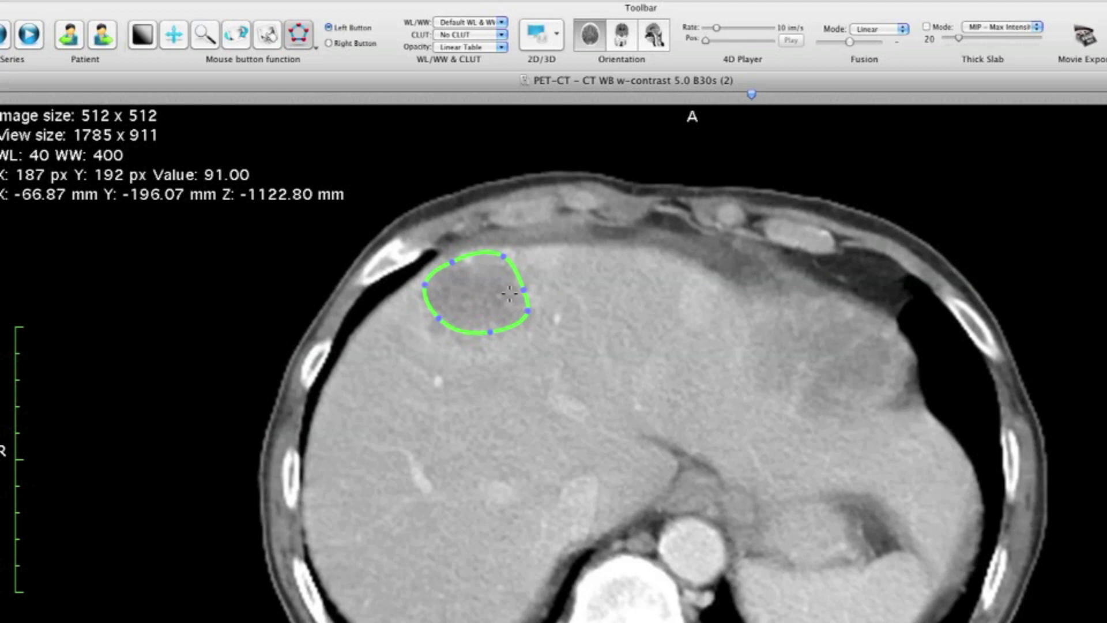
Outline the smaller lesion section with a third closed polygon (9.060 cm² at Z -1122.80 mm).
scroll(509, 293, down, 1)
scroll(510, 294, down, 1)
scroll(505, 292, up, 1)
click(482, 266)
click(512, 309)
click(488, 318)
click(447, 312)
click(431, 295)
click(455, 270)
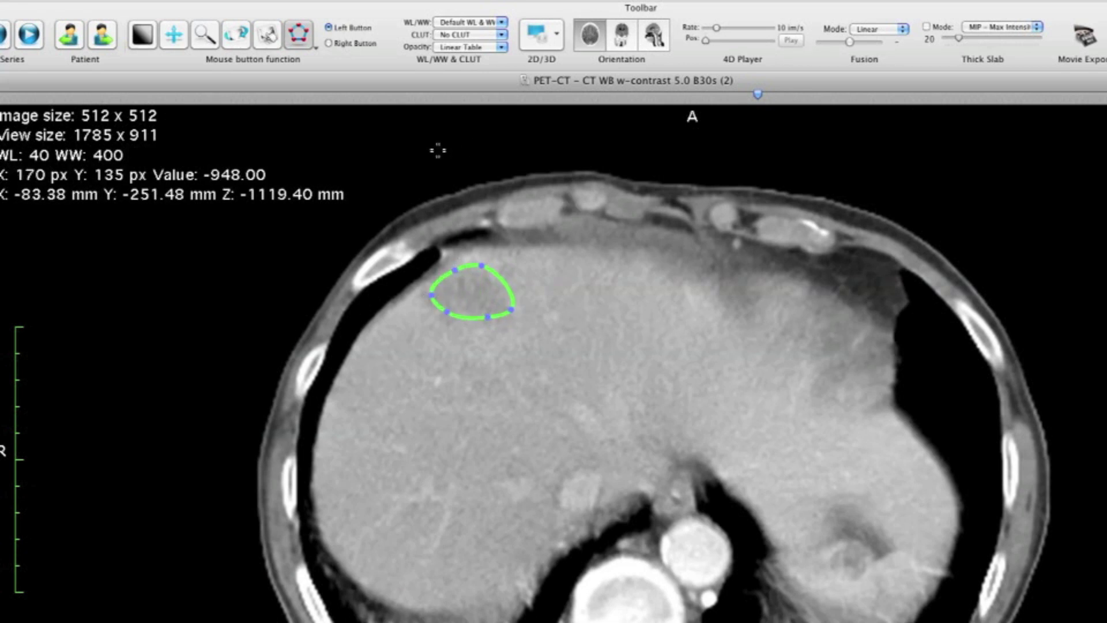
click(455, 270)
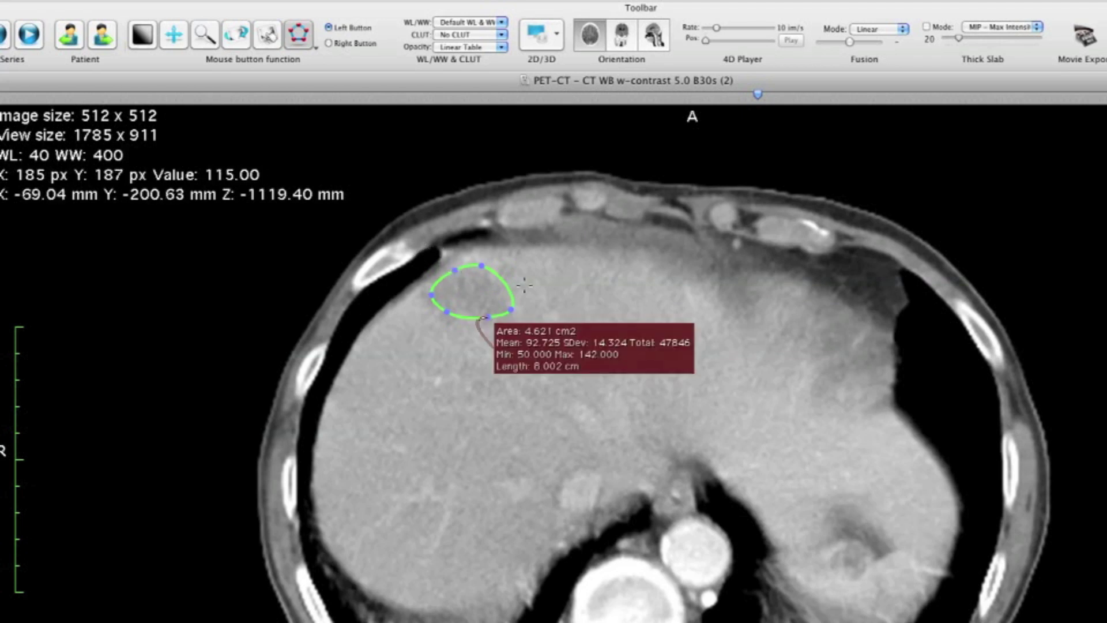
Scroll through the neighbouring slices to check the three lesion outlines.
scroll(582, 301, up, 2)
scroll(582, 301, down, 3)
scroll(582, 301, down, 10)
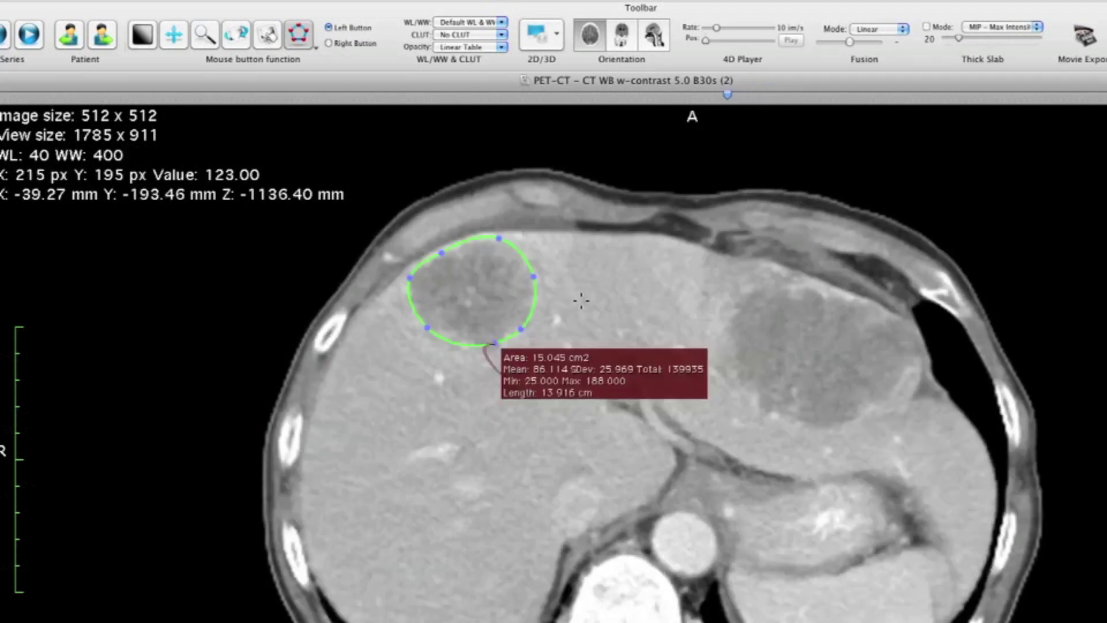
scroll(581, 300, up, 3)
scroll(580, 300, up, 7)
scroll(579, 301, down, 2)
scroll(580, 300, up, 2)
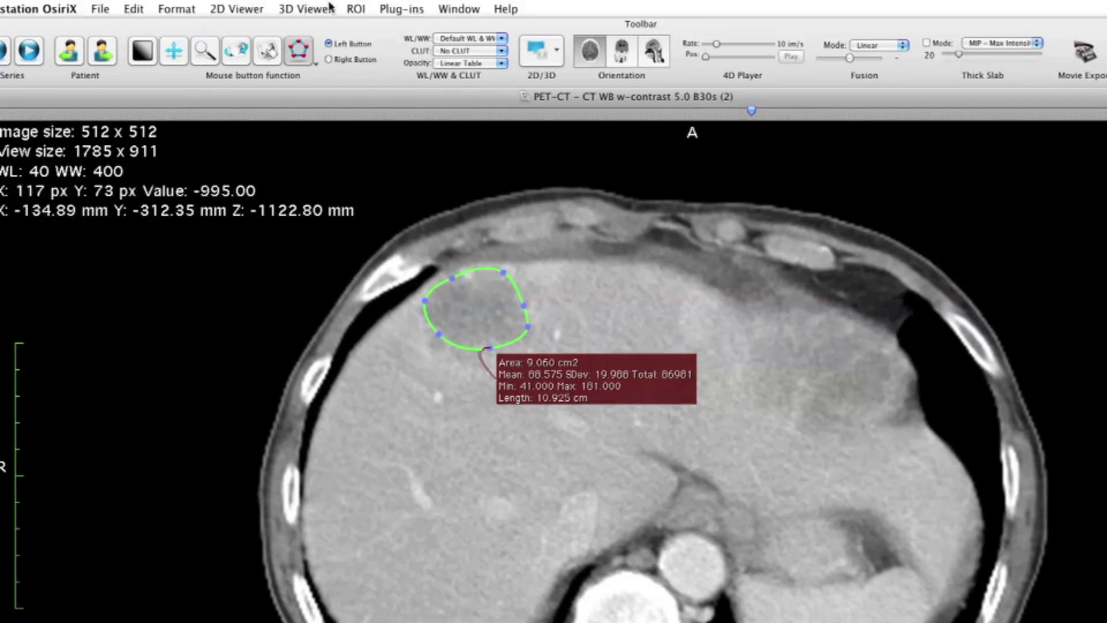
Rename all ROIs in this series to '222' through ROI Rename.
click(355, 8)
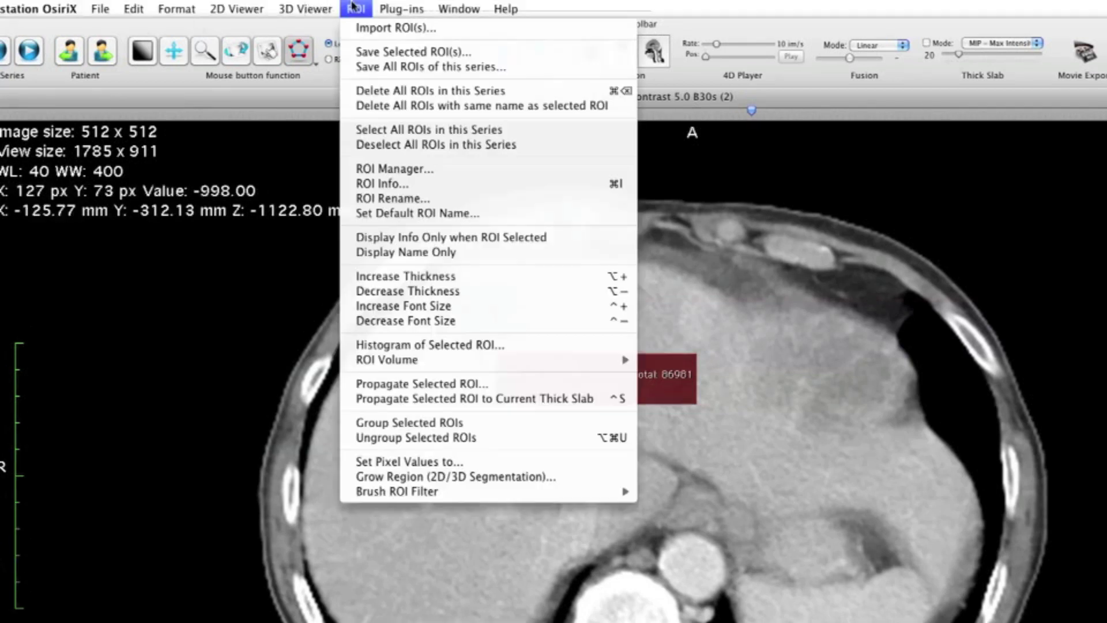
click(386, 199)
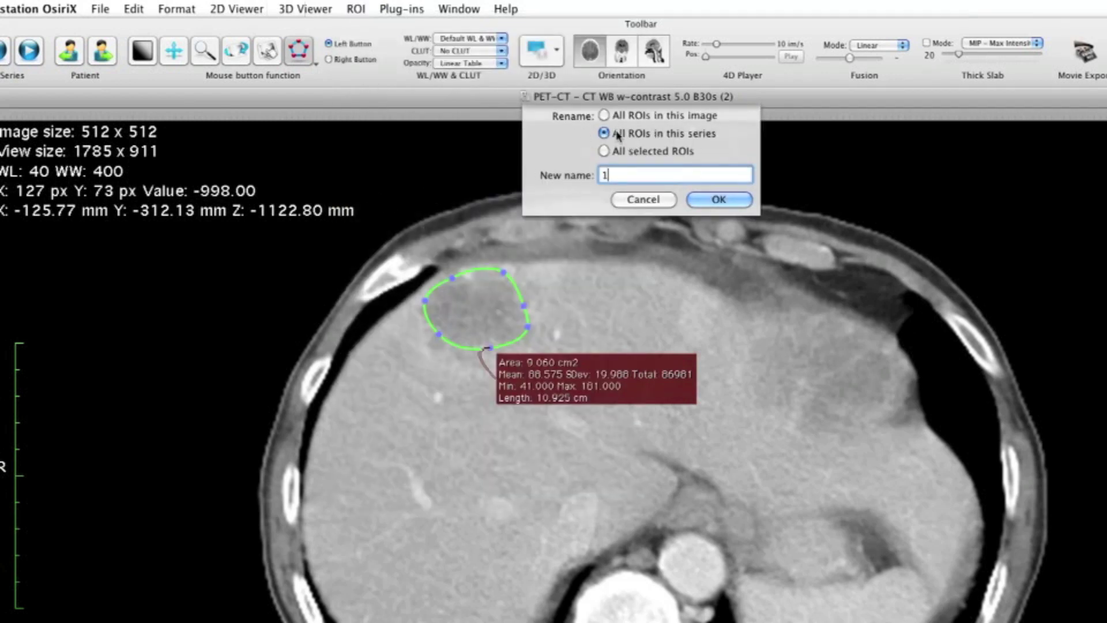
drag(628, 174, 582, 176)
text(222)
click(722, 205)
Check the 222 outlines on slices Z -1136.40, -1122.80 and -1119.40 mm, then bring up ROI Volume options.
scroll(569, 246, up, 2)
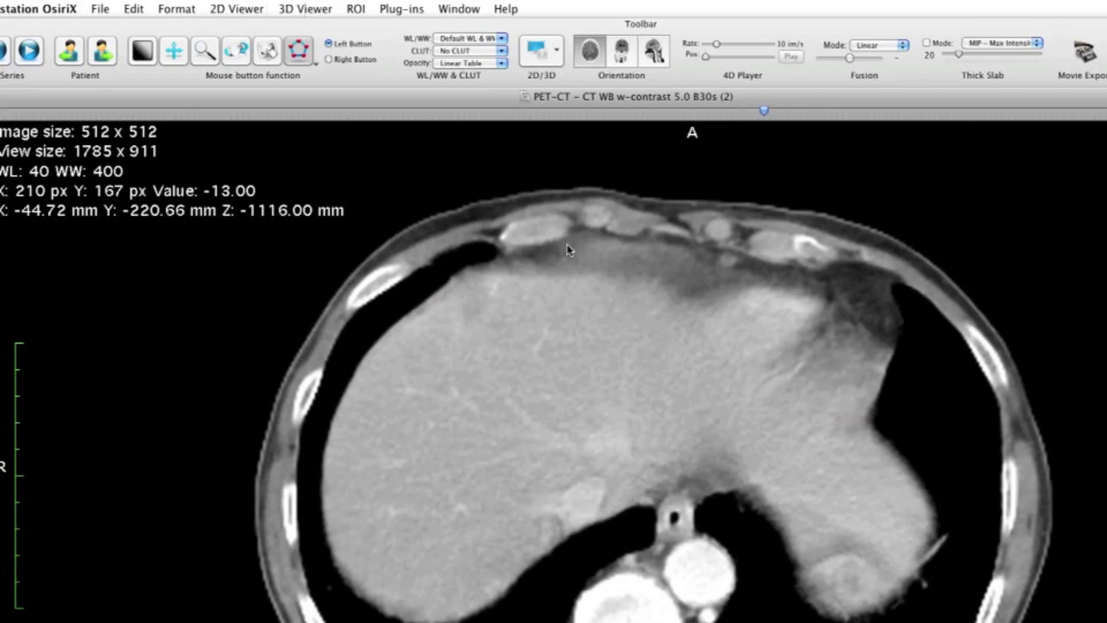
scroll(568, 250, down, 1)
scroll(569, 248, down, 5)
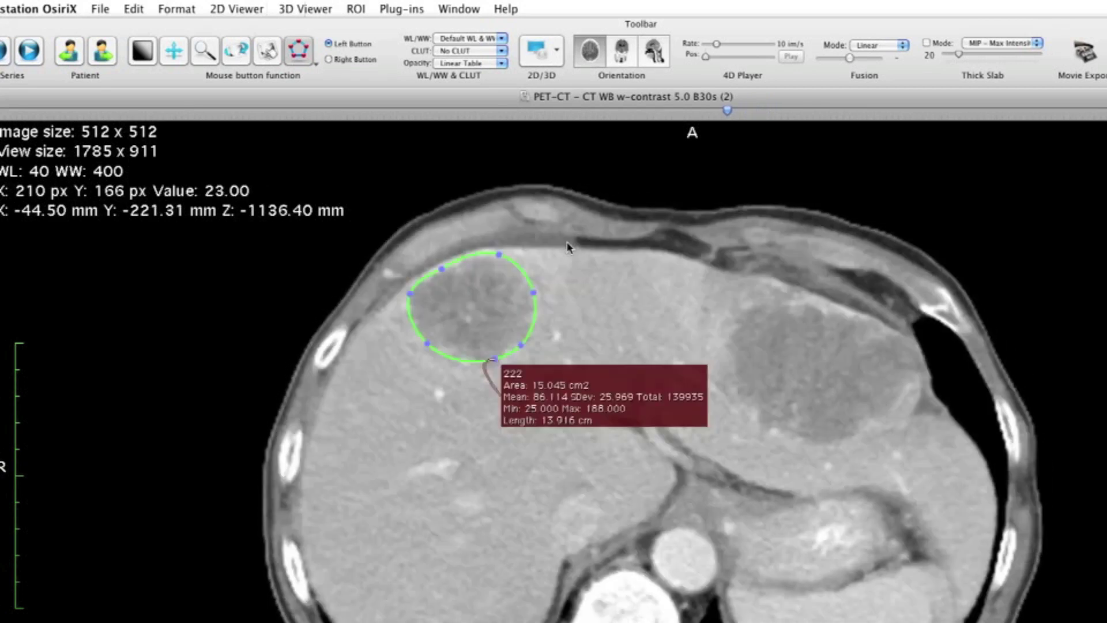
scroll(568, 248, down, 1)
scroll(569, 248, up, 5)
scroll(568, 247, up, 1)
scroll(568, 246, down, 1)
scroll(569, 245, up, 1)
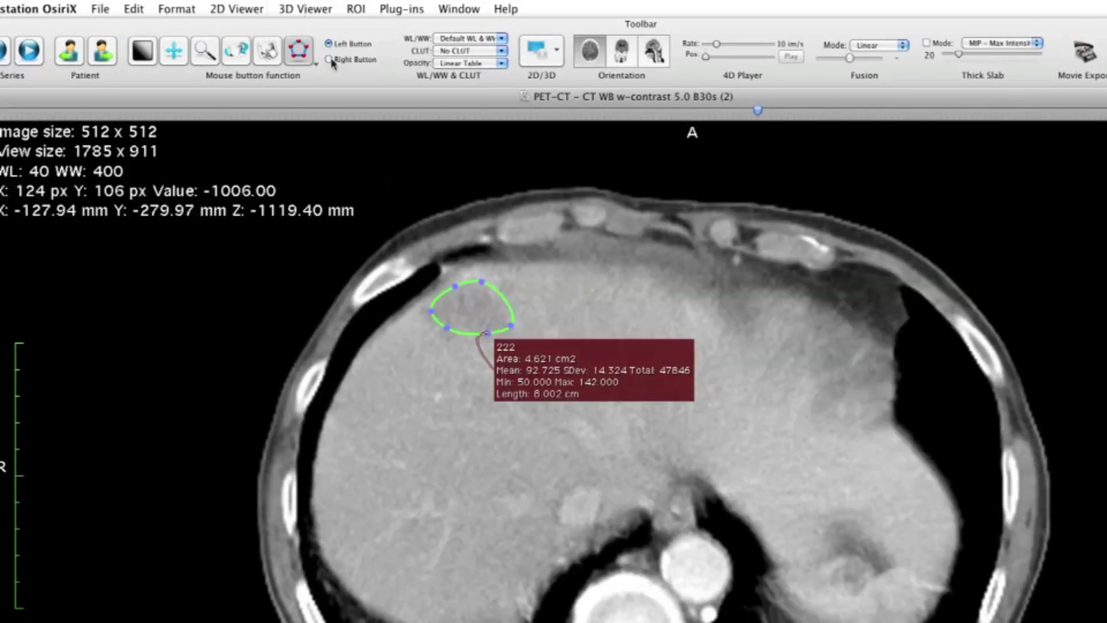
click(354, 7)
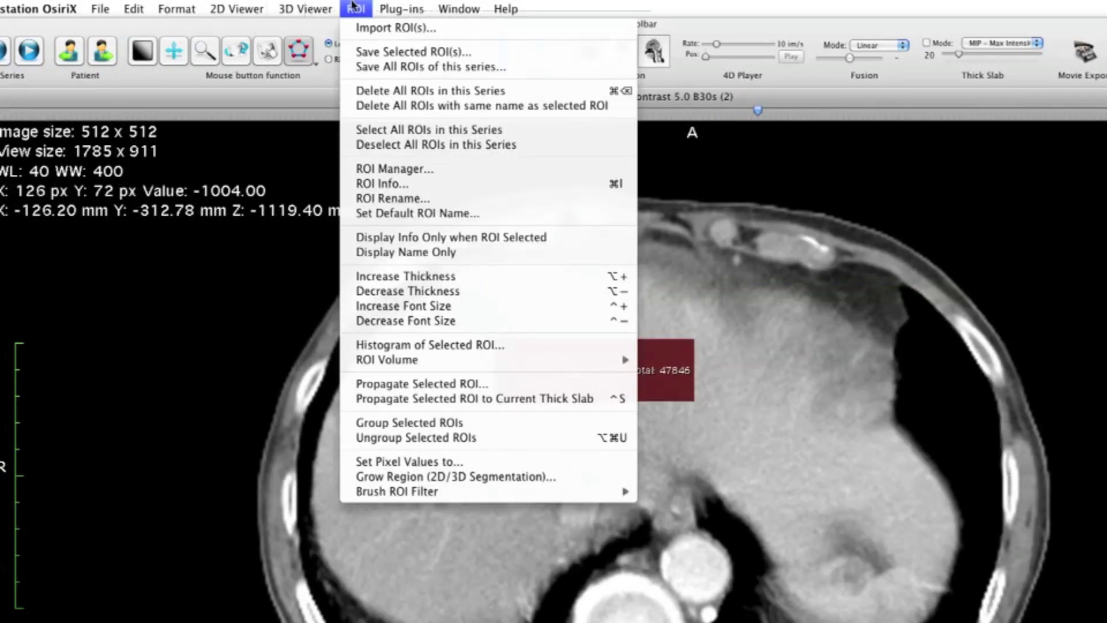
mouse_move(428, 363)
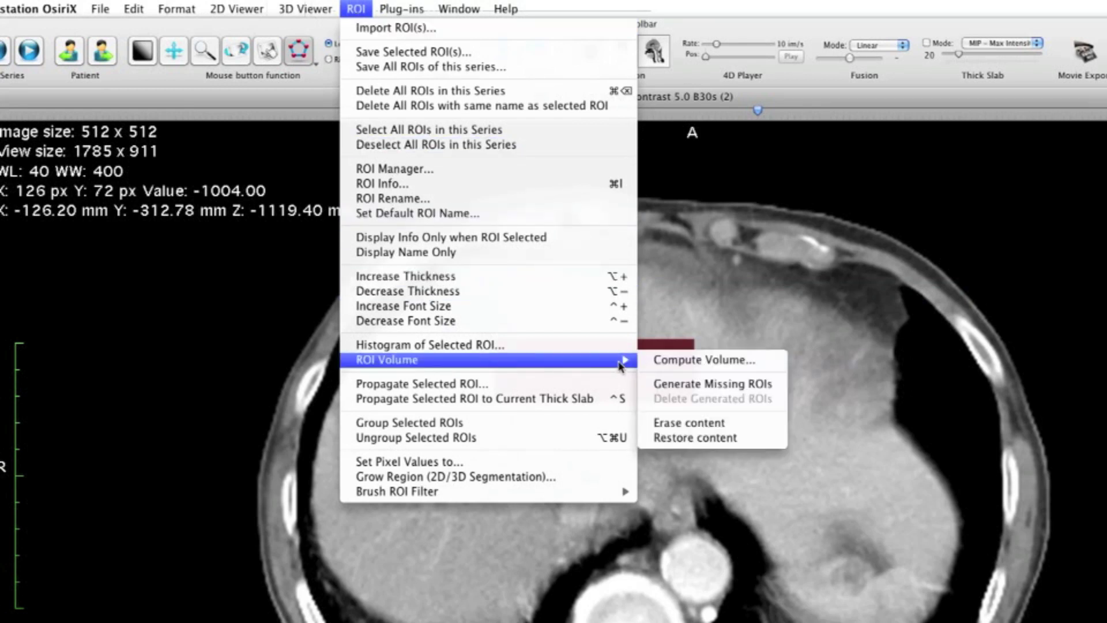
Generate Missing ROIs to interpolate 222 outlines onto the untraced slices, then inspect them.
click(676, 384)
scroll(571, 307, up, 4)
scroll(571, 307, down, 4)
scroll(570, 307, down, 16)
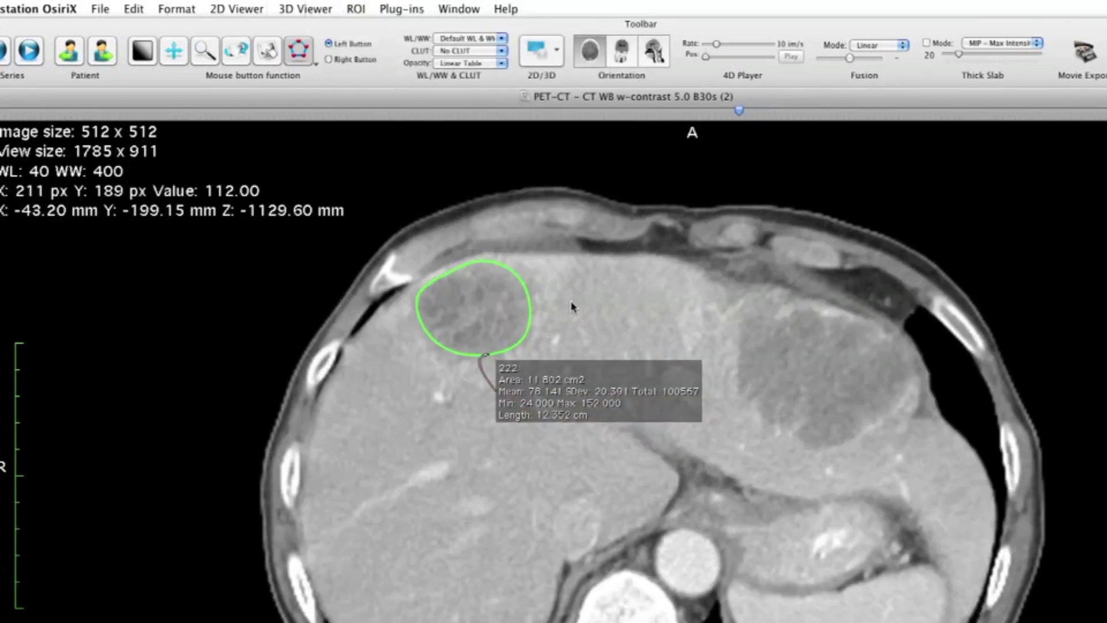
scroll(571, 307, down, 6)
scroll(571, 306, up, 14)
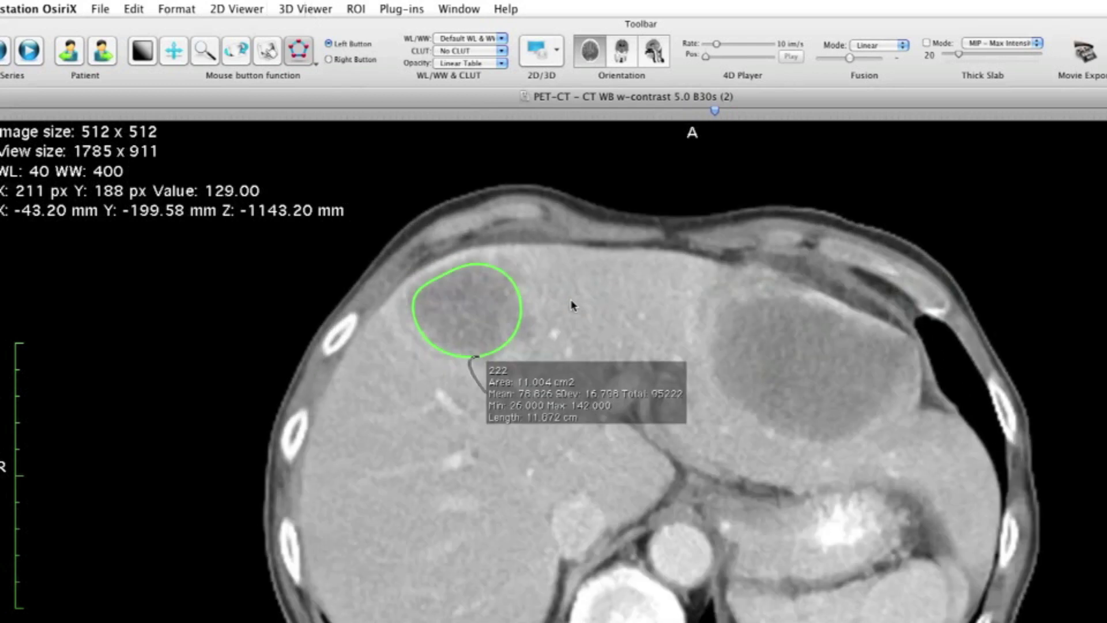
scroll(570, 307, up, 10)
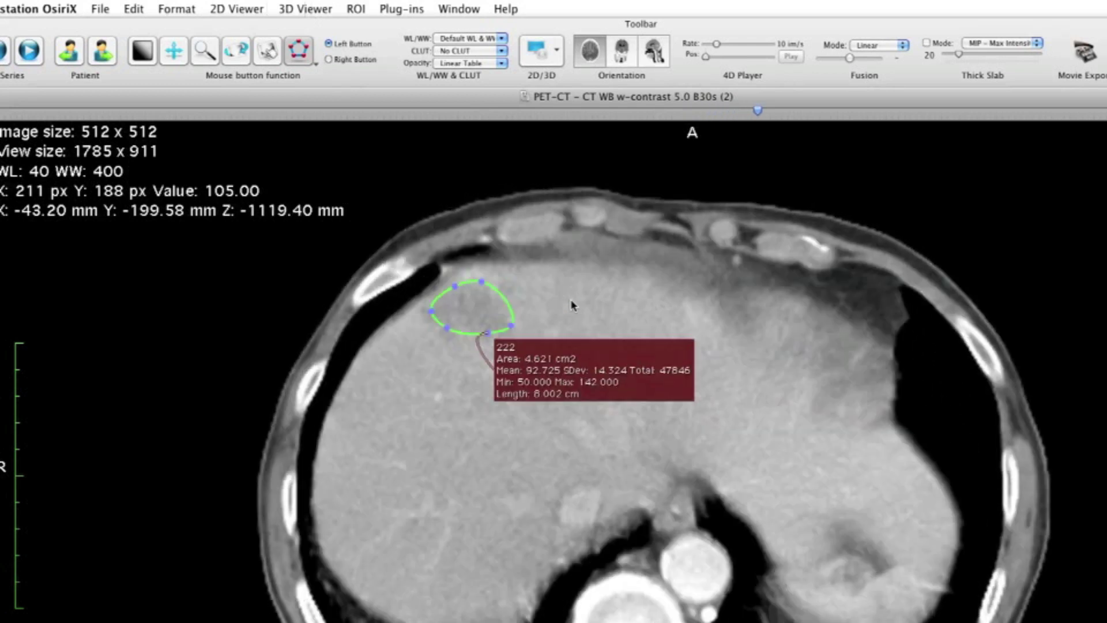
Review the interpolated outlines, ending on Z -1122.80 mm (9.060 cm²), and return to ROI Volume options.
scroll(571, 306, down, 2)
scroll(571, 307, down, 8)
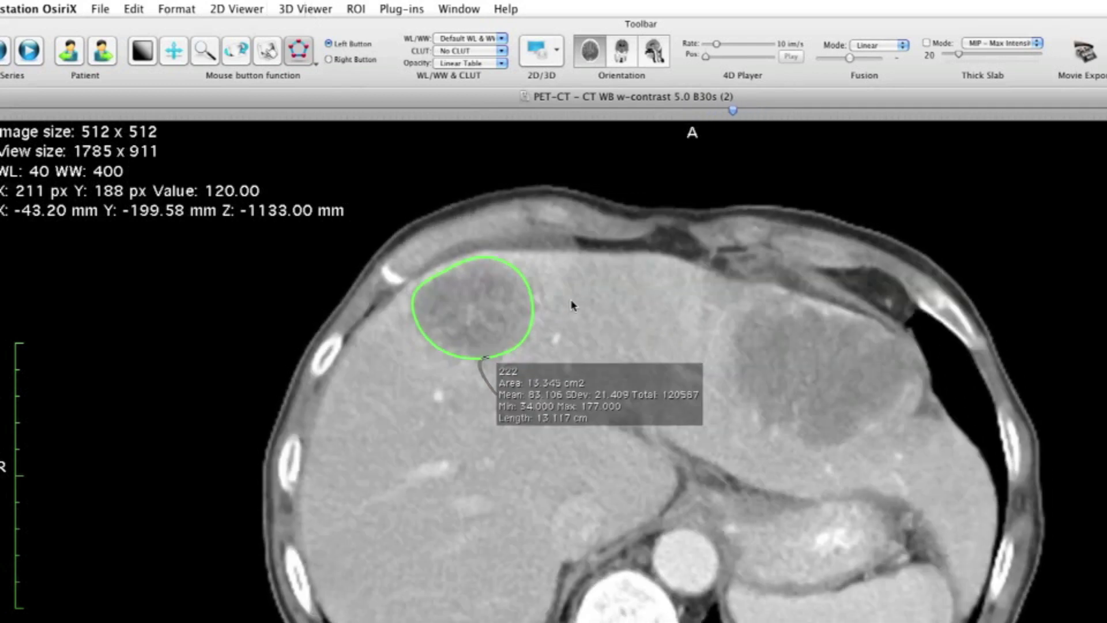
scroll(573, 305, up, 6)
scroll(571, 306, down, 6)
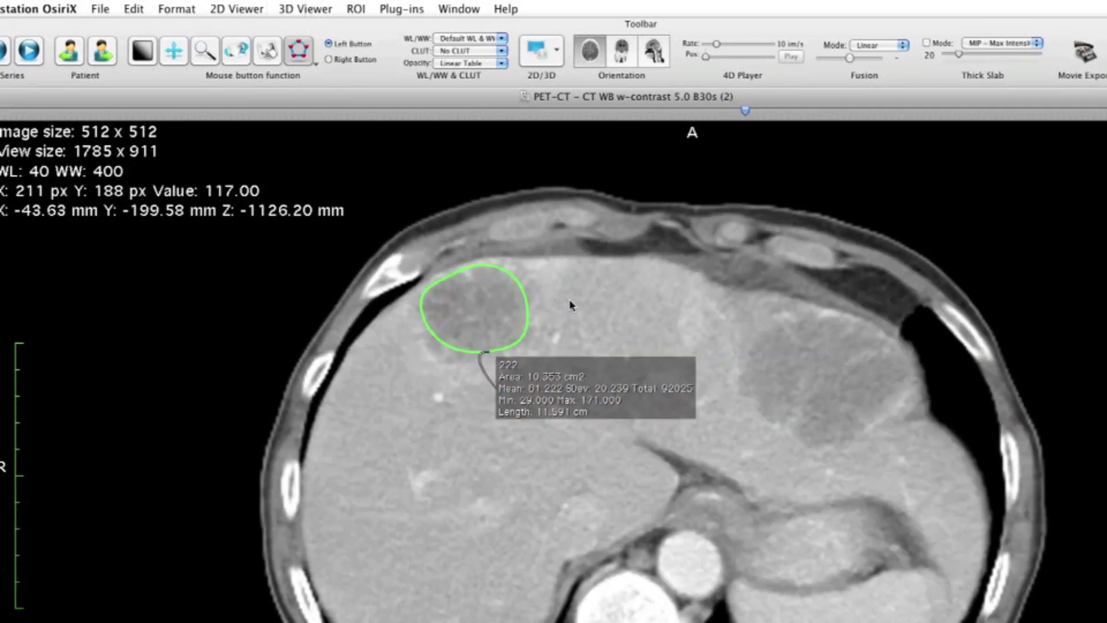
scroll(571, 305, up, 6)
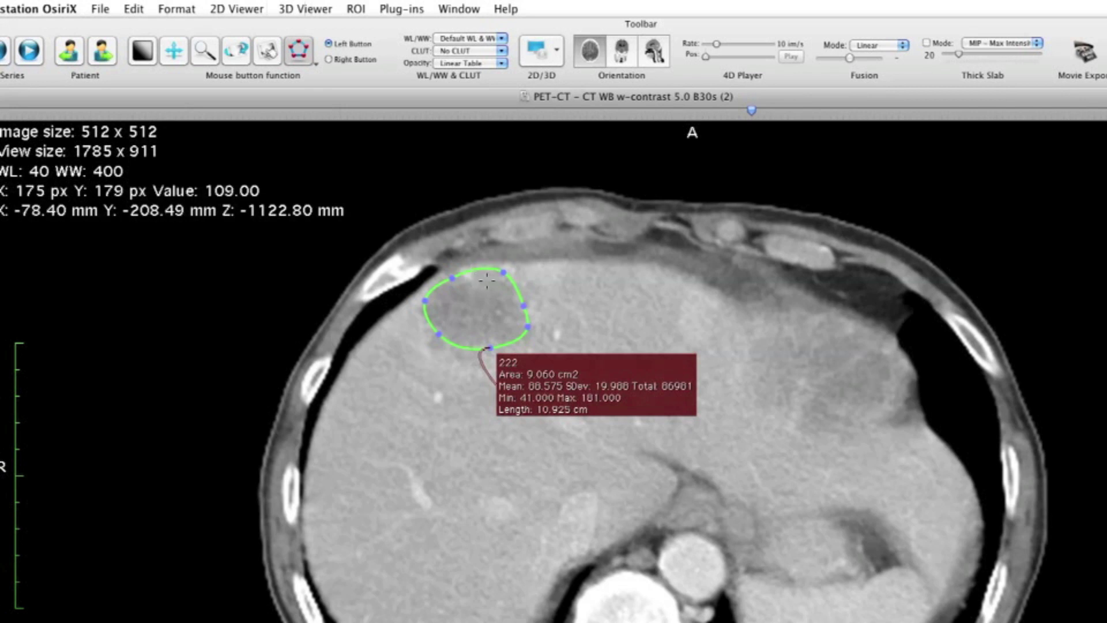
scroll(527, 314, up, 2)
scroll(527, 314, down, 3)
scroll(527, 313, up, 1)
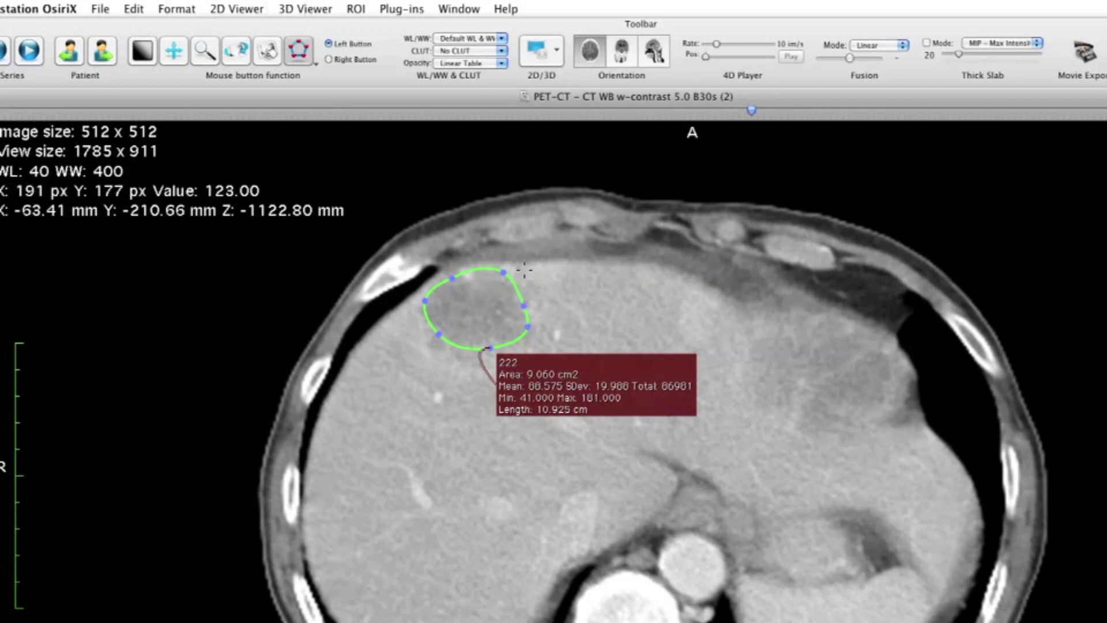
click(357, 10)
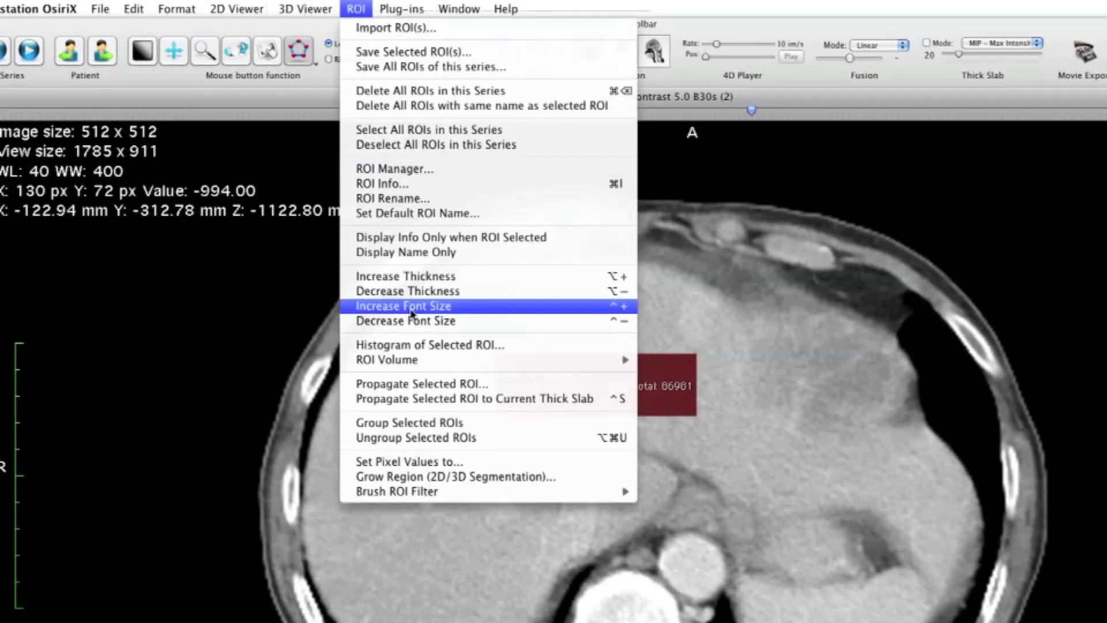
mouse_move(467, 362)
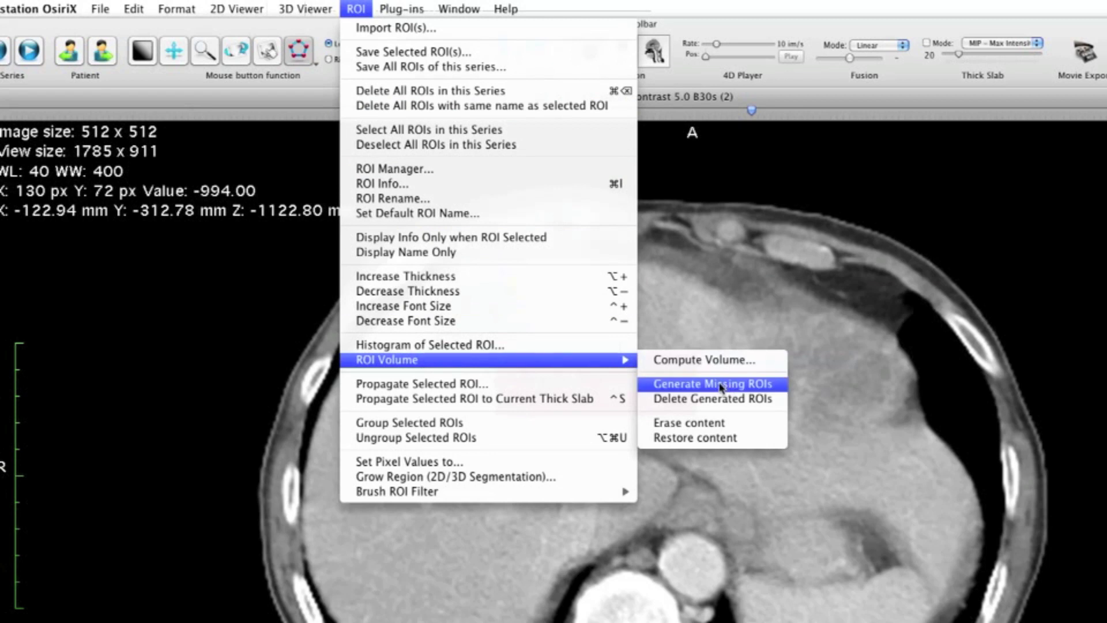